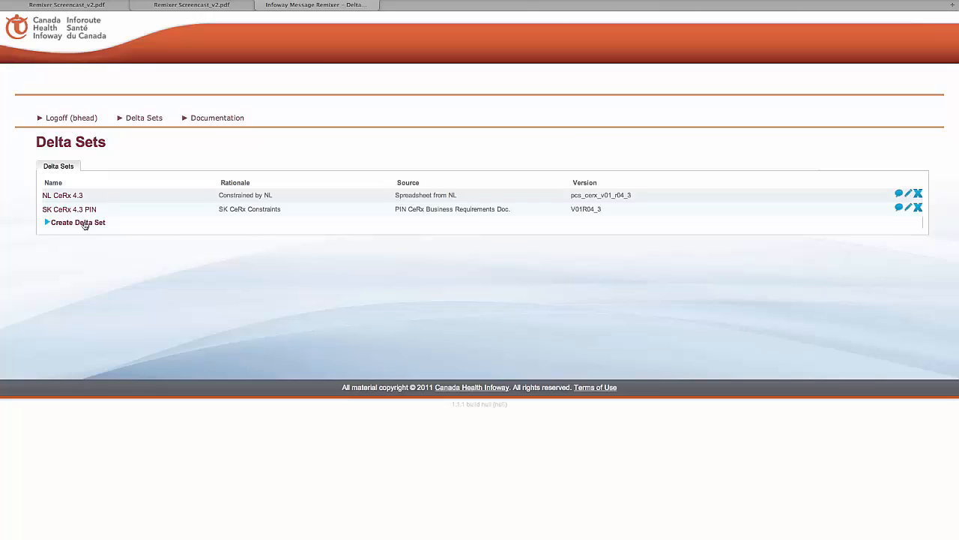
Step: Start a new delta set and enter SK CeRx 4.3 (PIN) as its description
left_click(83, 223)
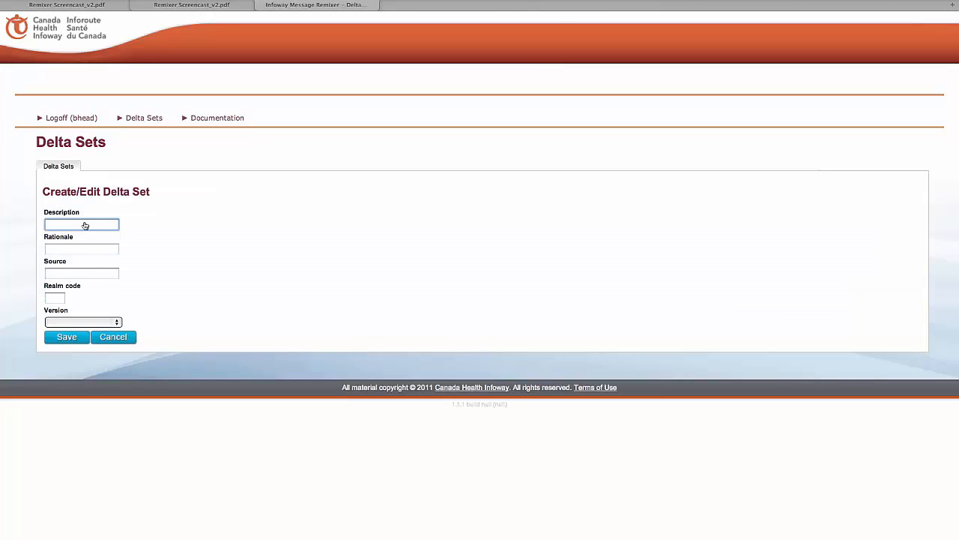
type("SK CeRx 4.3 (PIN)")
key("Tab")
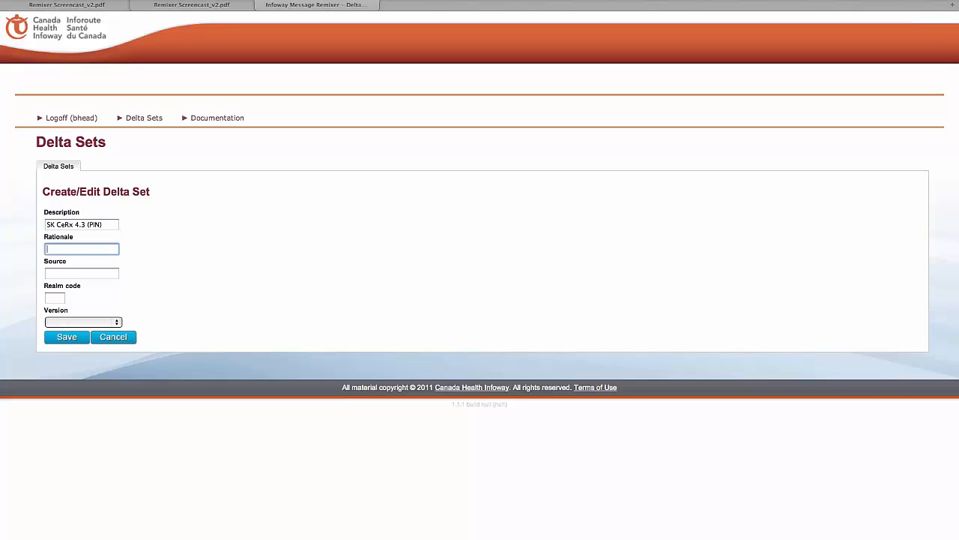
Step: Enter Remixer Screencast as the delta set's rationale and SK PIN Specs as its source
type("Remixer Screencast")
key("Tab")
type("SK")
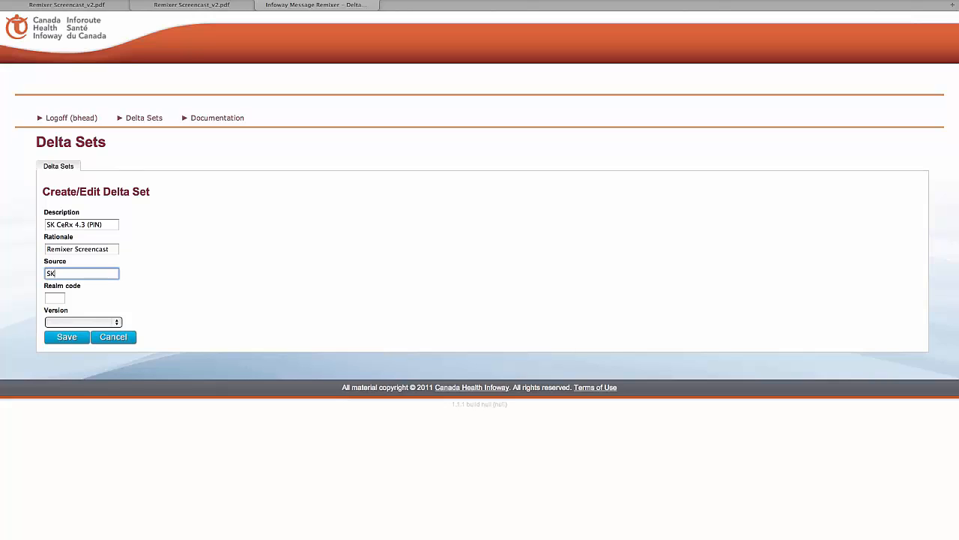
type(" PIN Specs")
key("Tab")
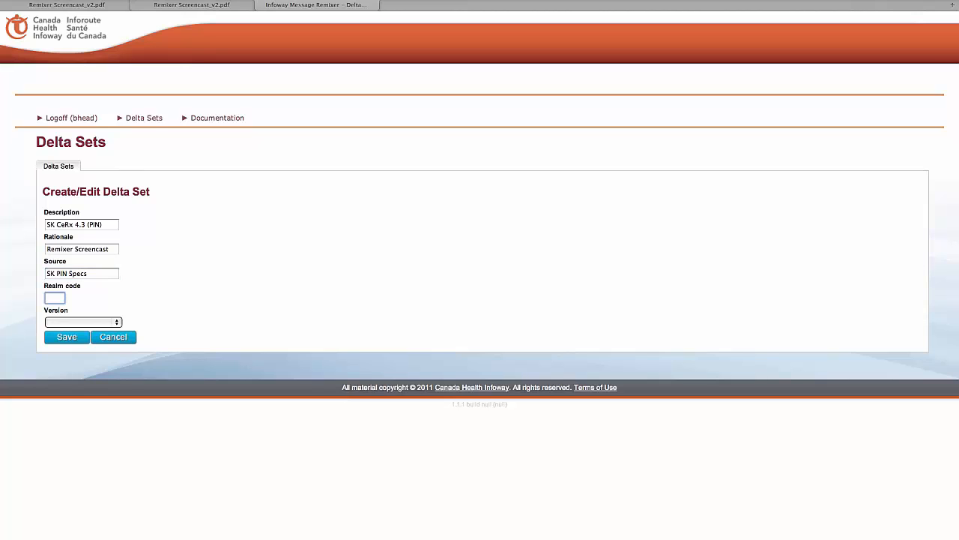
Step: Set the realm code to SK and the version to Pcs cerx v01 r04 3, and save the delta set
type("SK")
key("Tab")
left_click(116, 322)
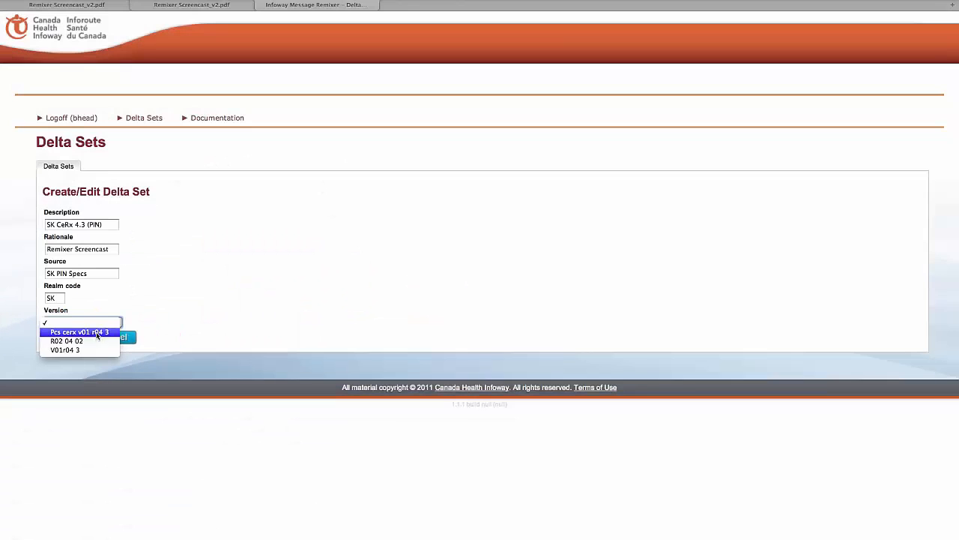
left_click(88, 329)
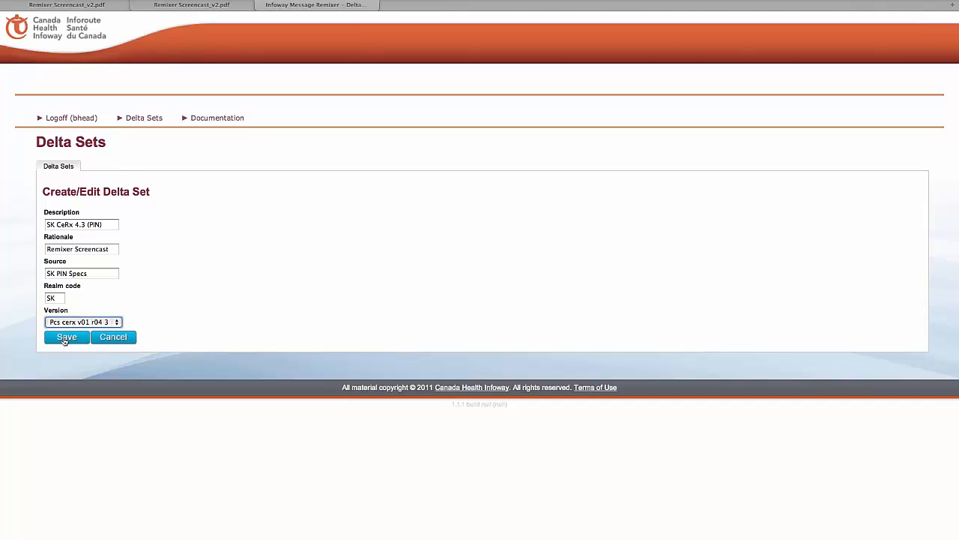
left_click(66, 337)
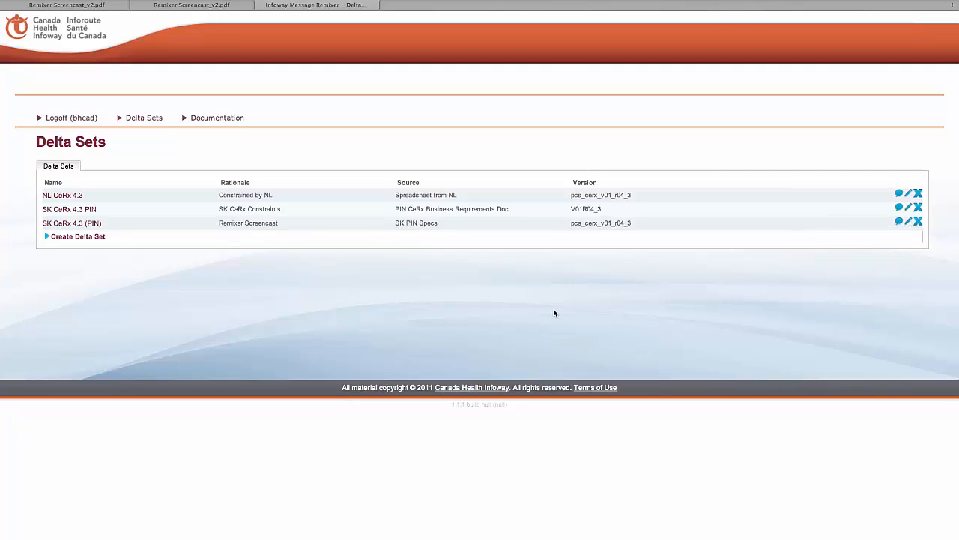
Step: Open the SK CeRx 4.3 (PIN) delta set and start a delta for message part REPC_MT000001CA, Allergy Intolerance
left_click(87, 224)
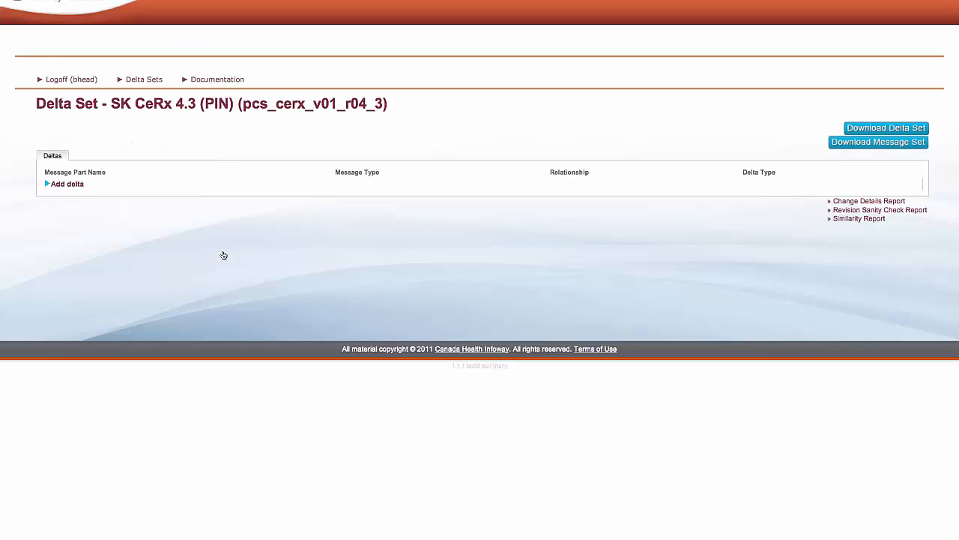
left_click(73, 186)
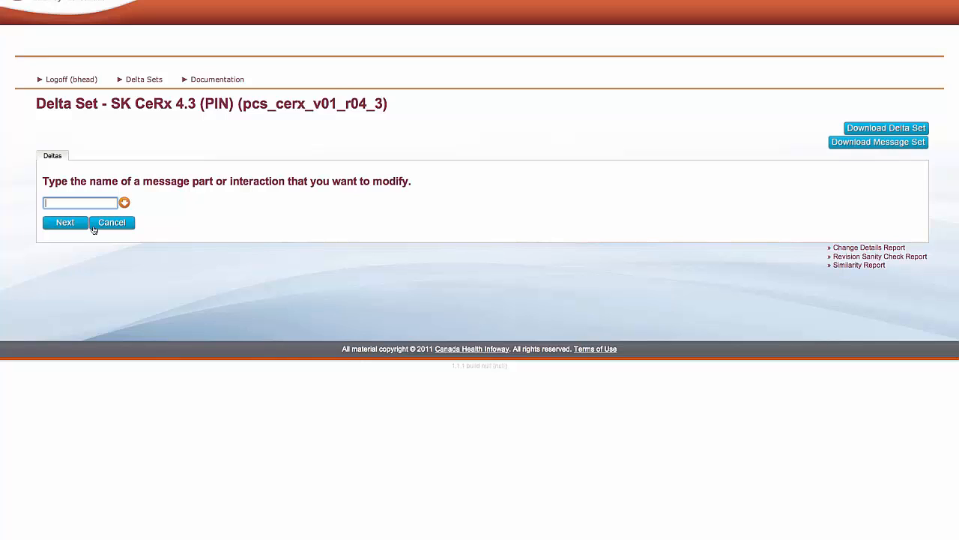
type("REPC_MT000")
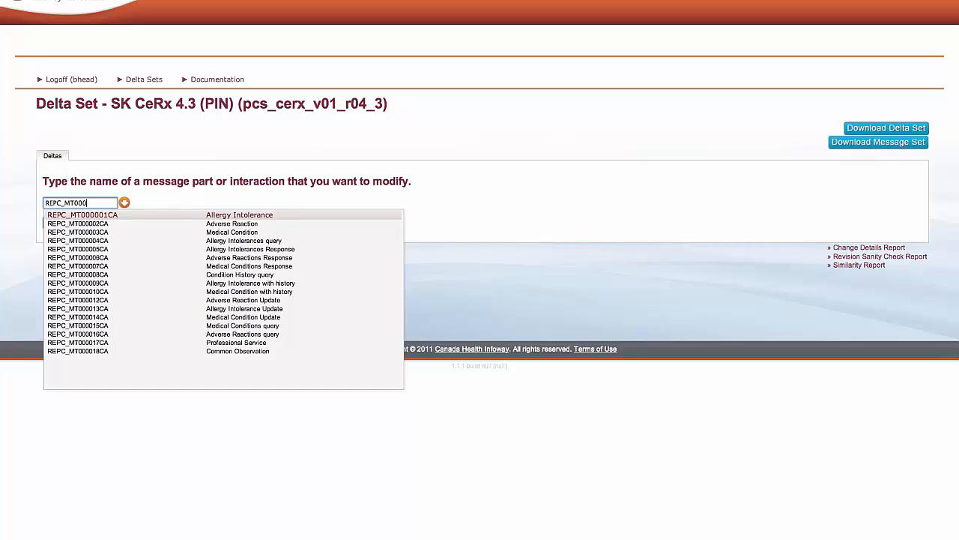
left_click(113, 215)
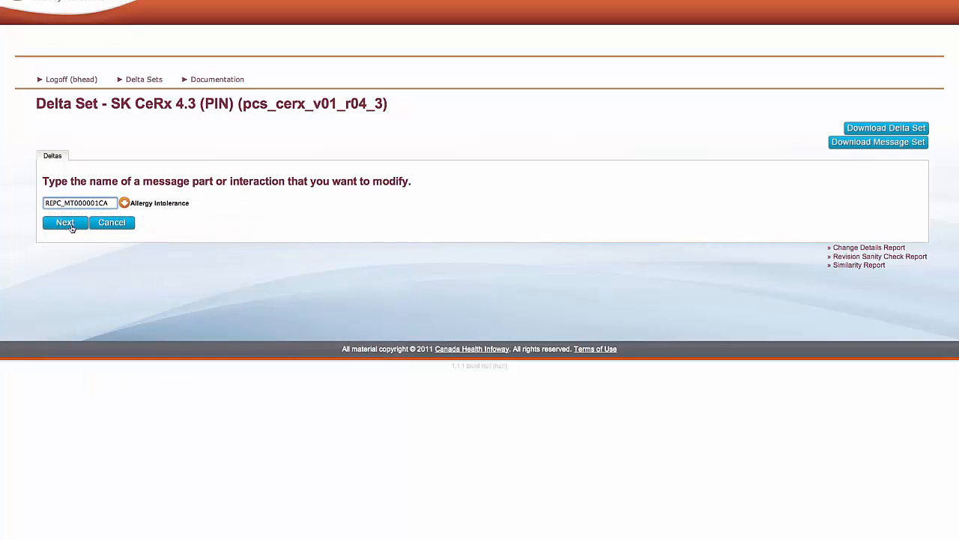
left_click(72, 227)
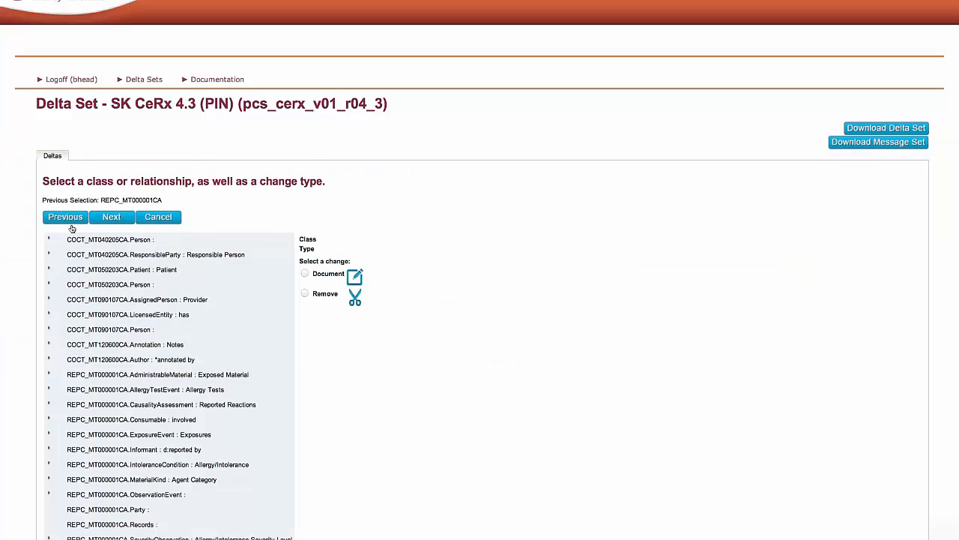
Step: Review the message part's class list and the XML path on the PDF slide about making a field mandatory
scroll(72, 229, "down", 3)
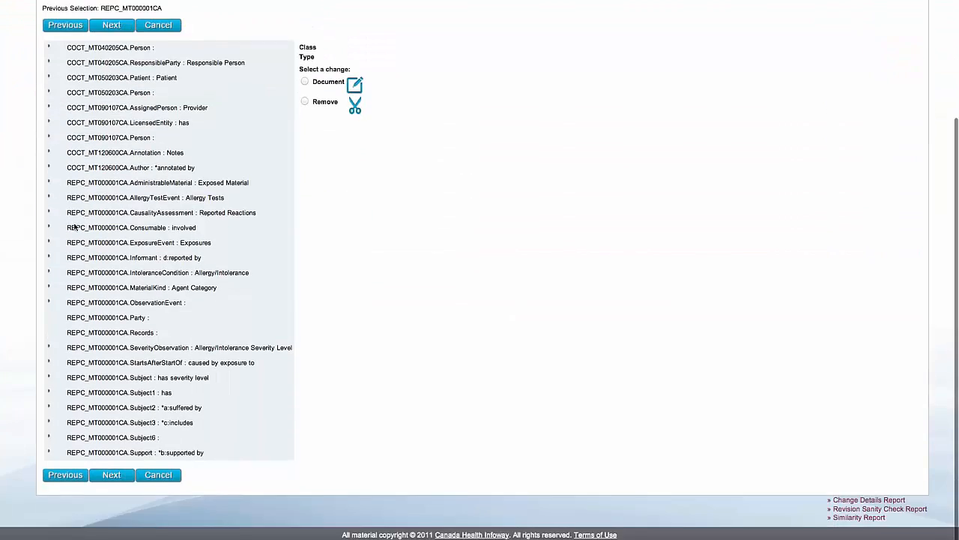
scroll(79, 224, "up", 2)
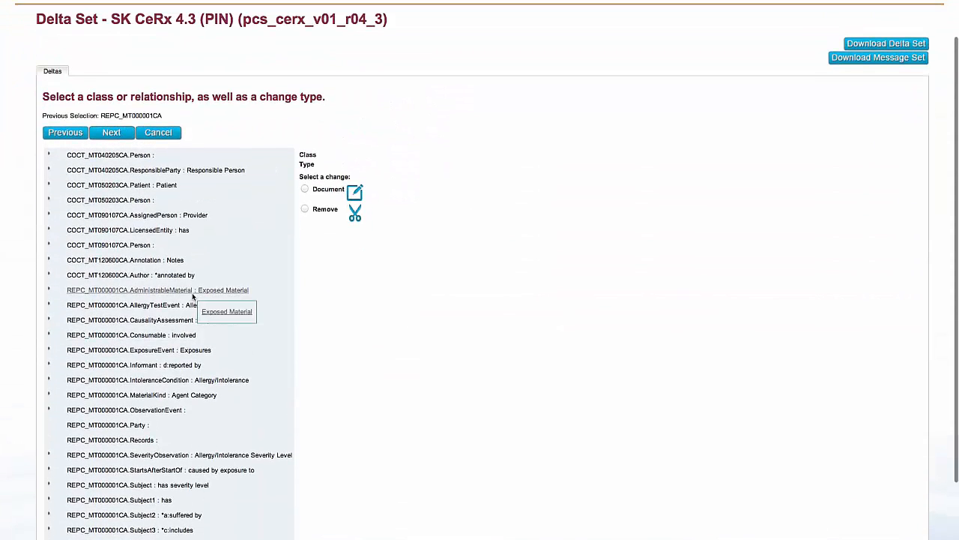
scroll(278, 315, "down", 2)
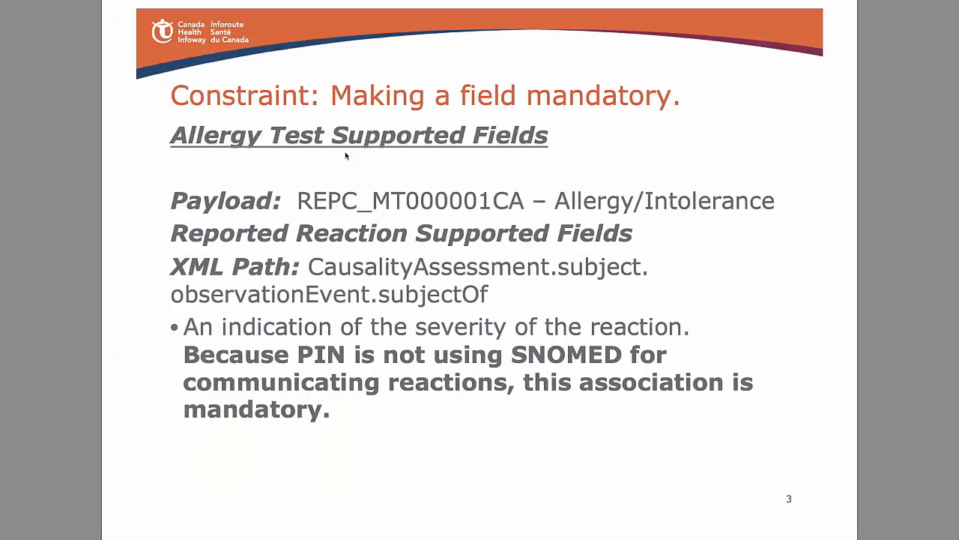
left_click_drag(311, 268, 486, 299)
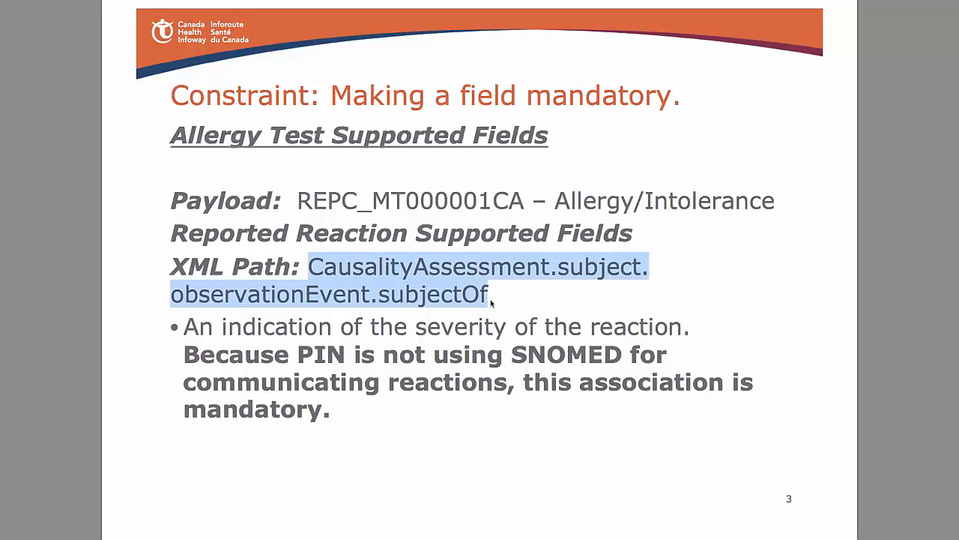
left_click(490, 299)
left_click(469, 300)
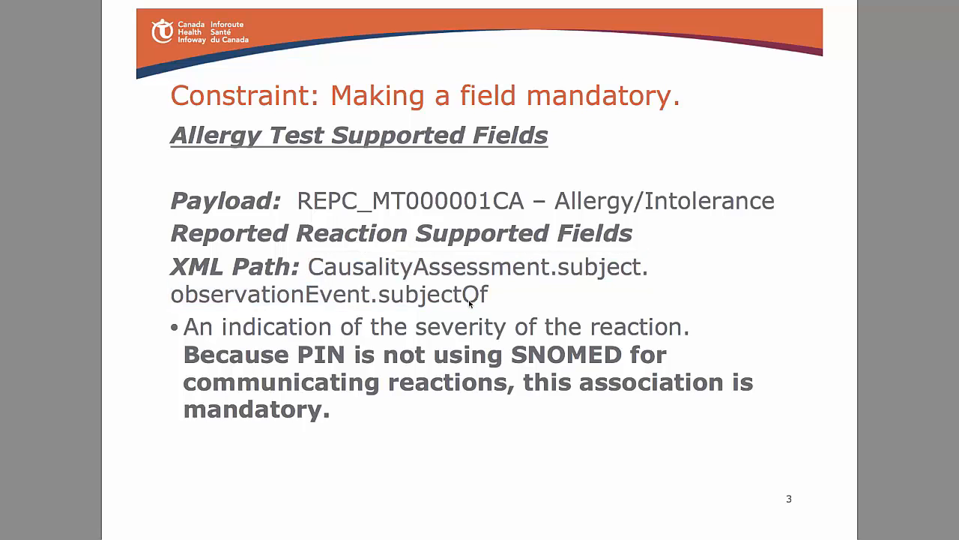
key("super+Tab")
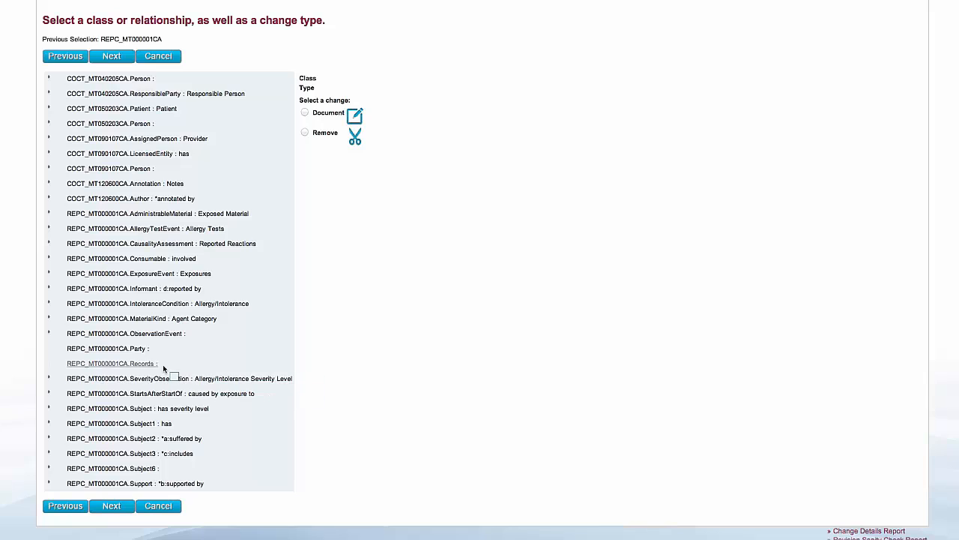
Step: Choose the subjectOf relationship of REPC_MT000001CA.ObservationEvent for a Define change and proceed to its definition
left_click(49, 334)
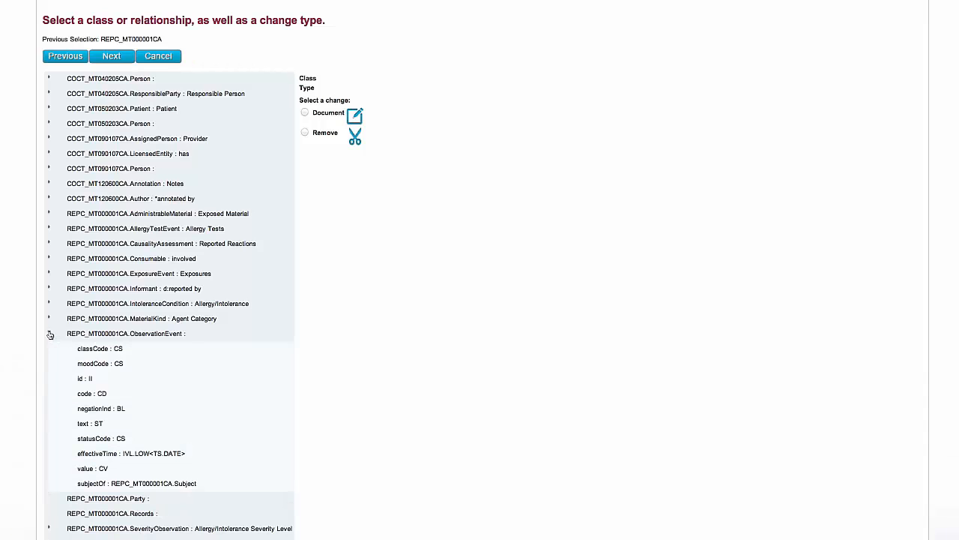
left_click(132, 484)
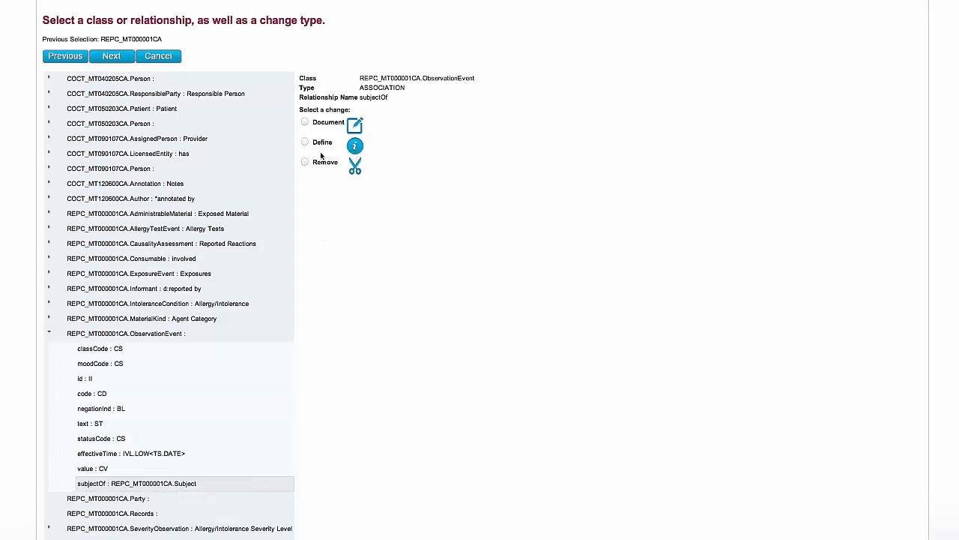
left_click(305, 142)
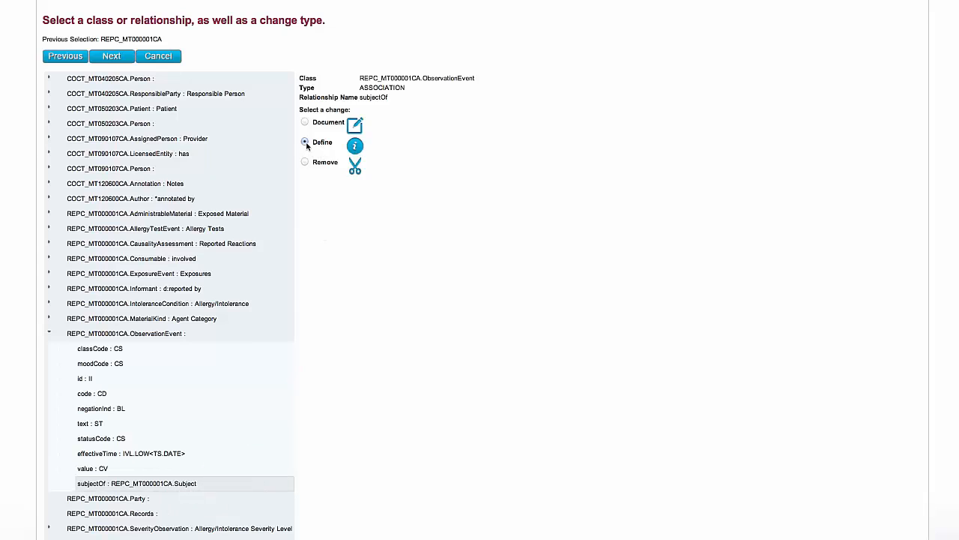
left_click(111, 57)
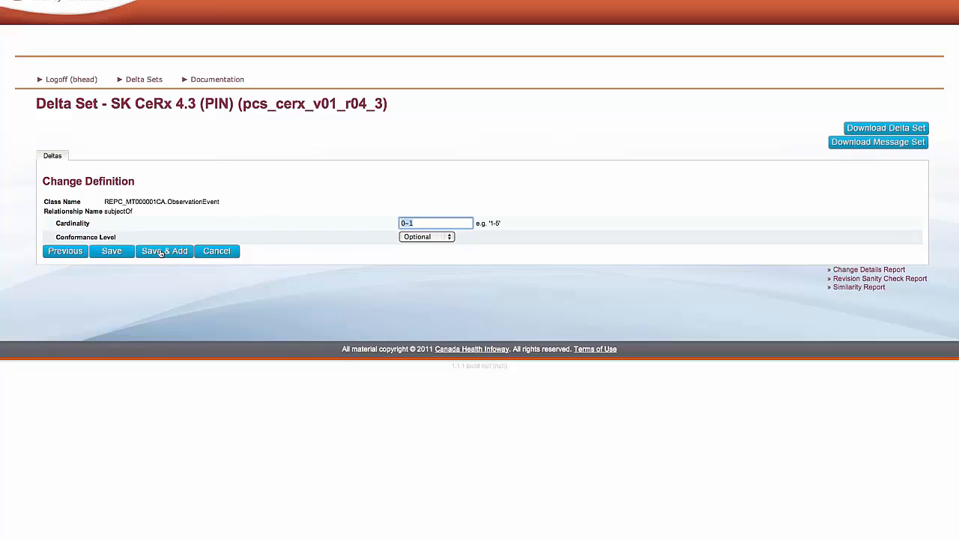
Step: Set the subjectOf relationship's cardinality to 1 and its conformance level to Mandatory, and save the delta
triple_click(418, 223)
type("1")
left_click(418, 239)
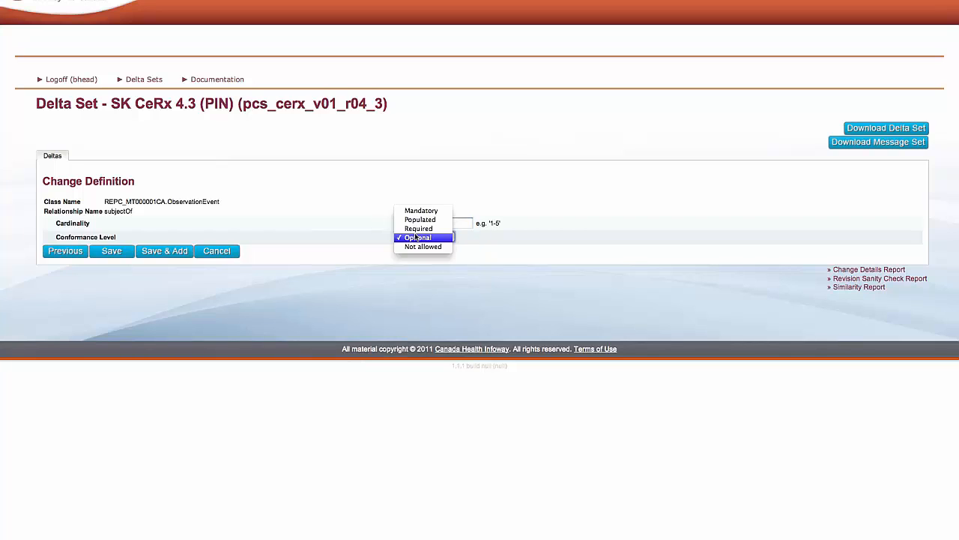
left_click(418, 211)
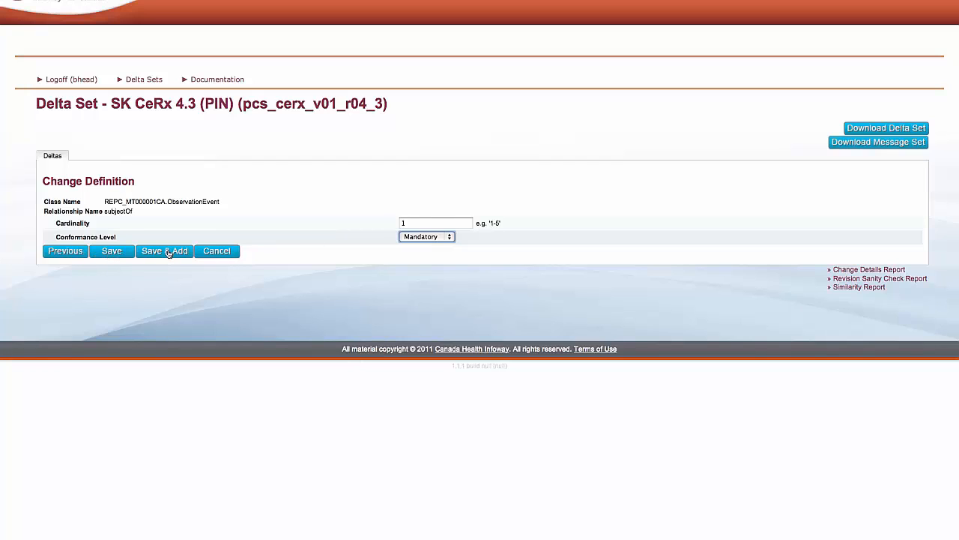
left_click(112, 253)
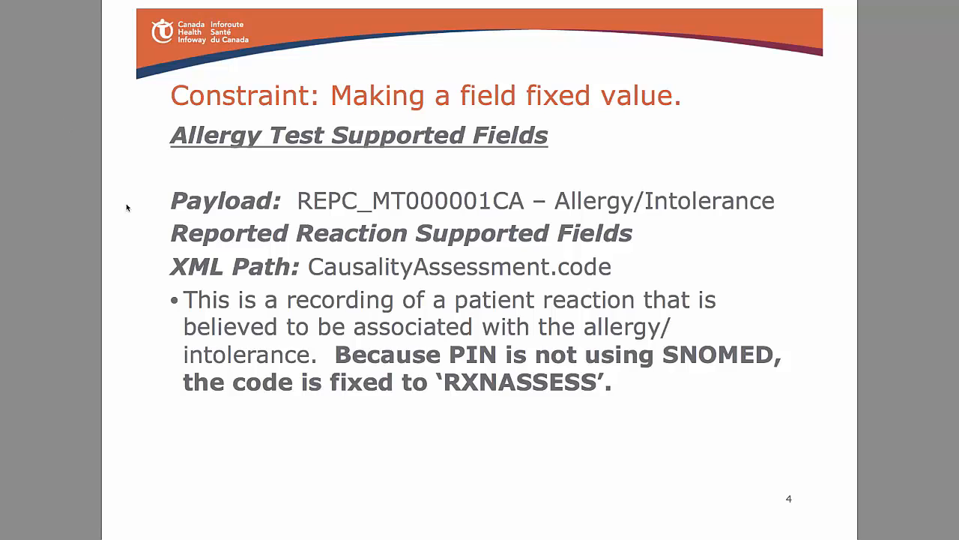
Step: Check the XML path on the fixed-value constraint slide in the PDF and copy REPC_MT00 from the payload identifier
left_click_drag(613, 270, 315, 269)
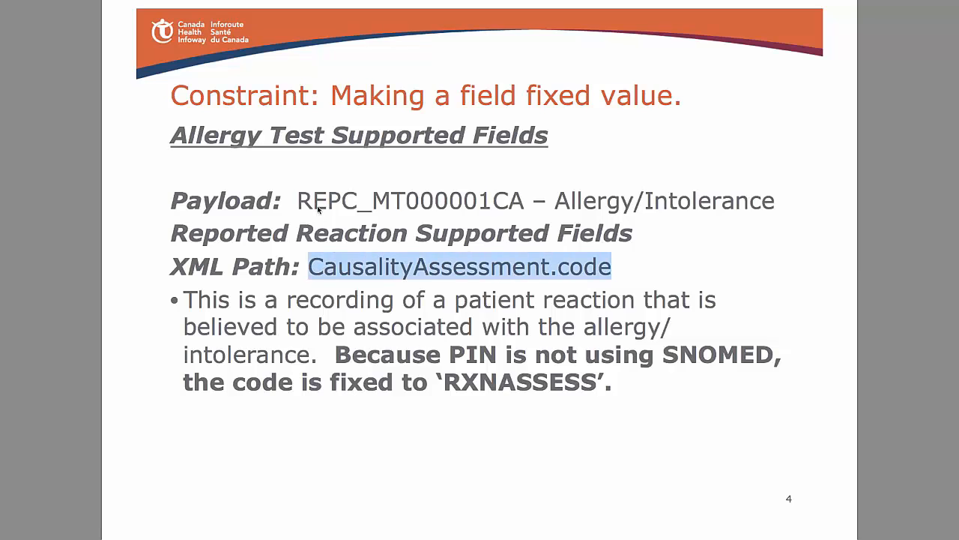
left_click_drag(301, 204, 433, 207)
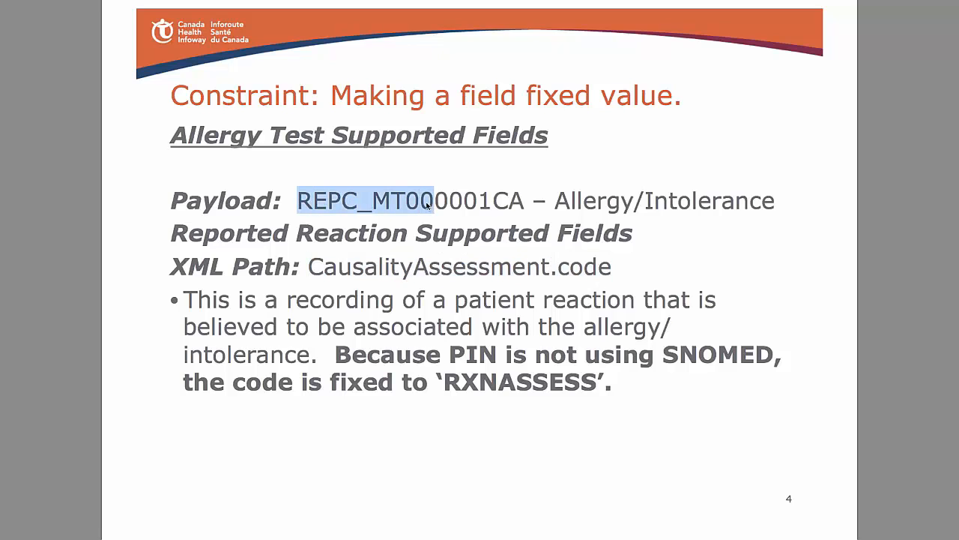
right_click(418, 201)
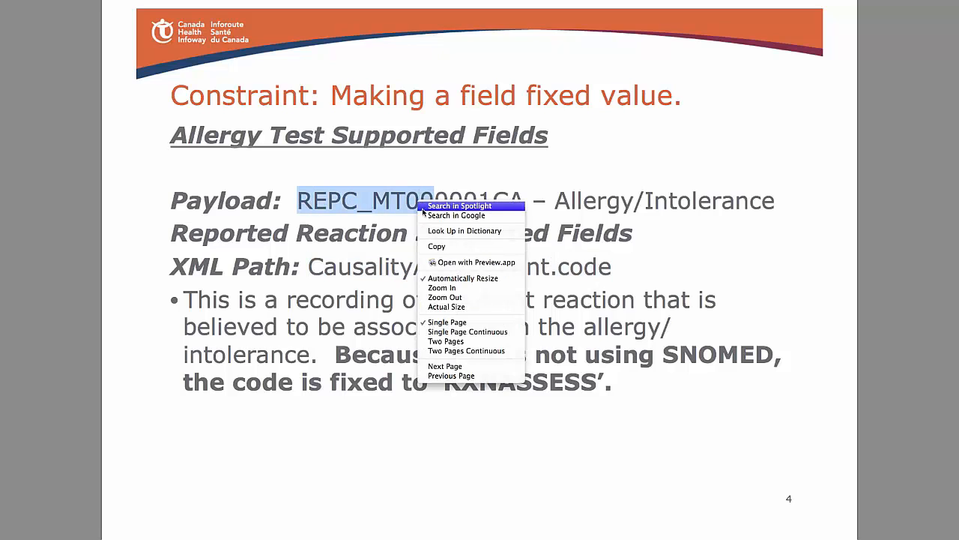
left_click(445, 248)
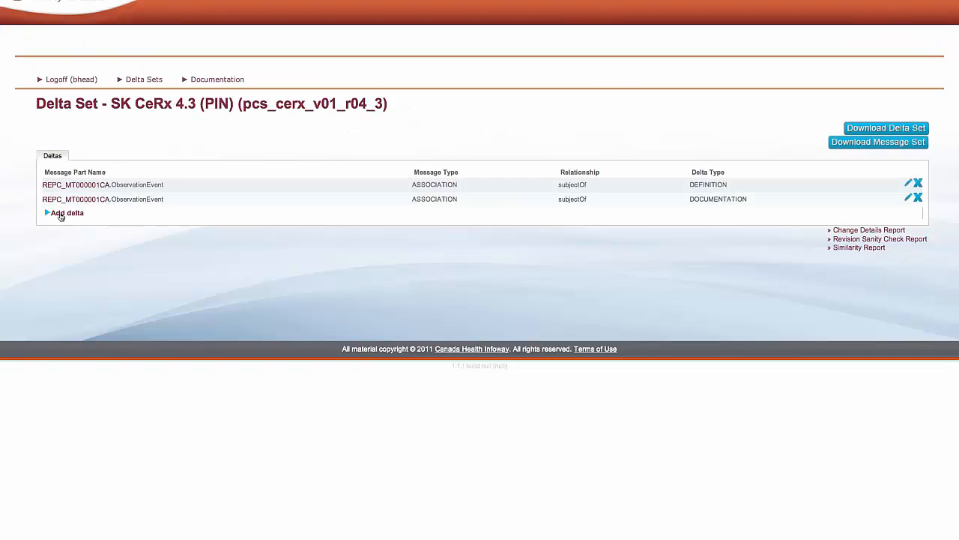
Step: Start another delta for message part REPC_MT000001CA using the copied text and locate its CausalityAssessment : Reported Reactions class
left_click(61, 215)
left_click(61, 217)
right_click(60, 217)
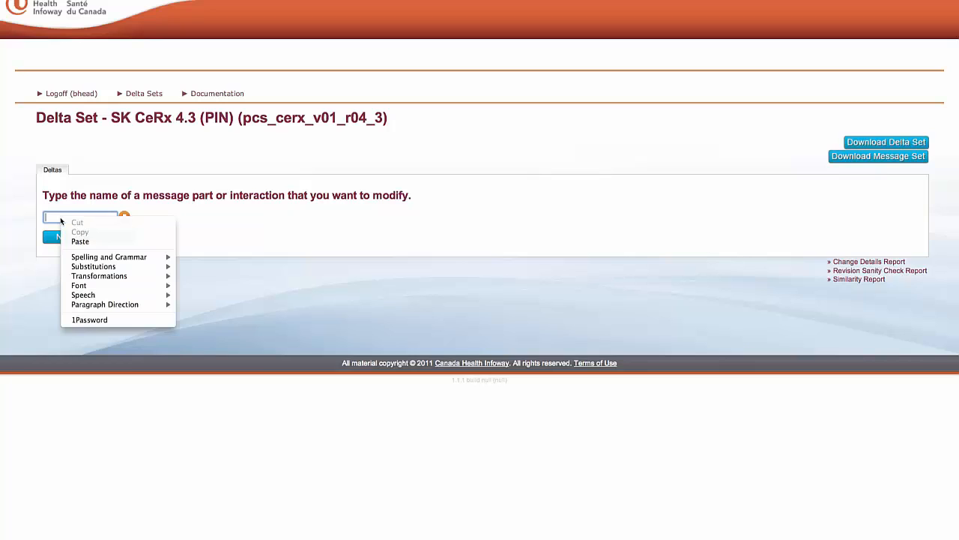
left_click(81, 242)
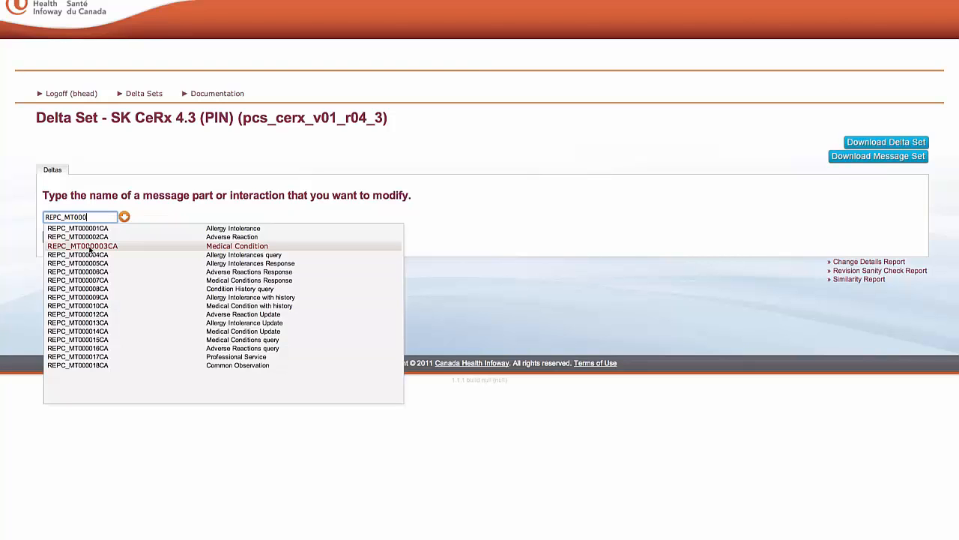
left_click(71, 229)
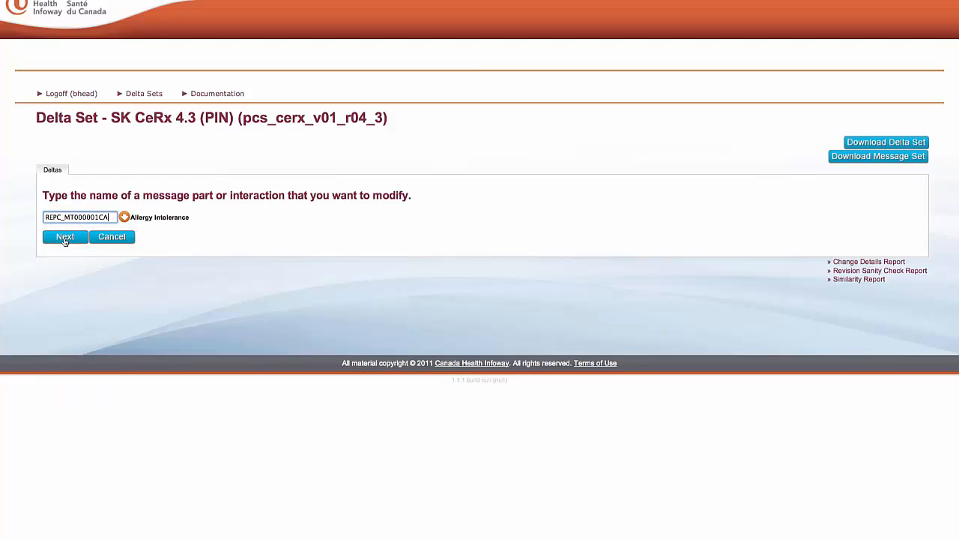
left_click(64, 237)
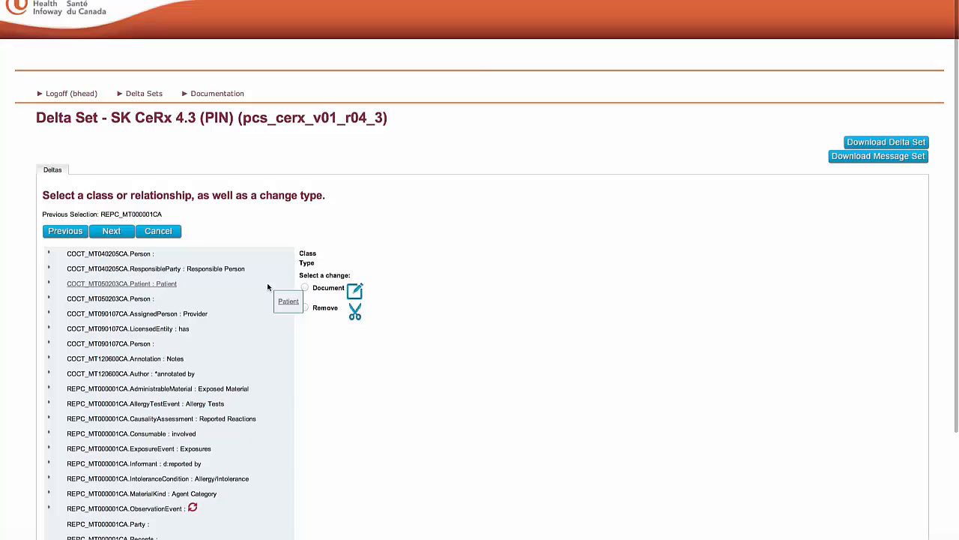
scroll(268, 287, "down", 3)
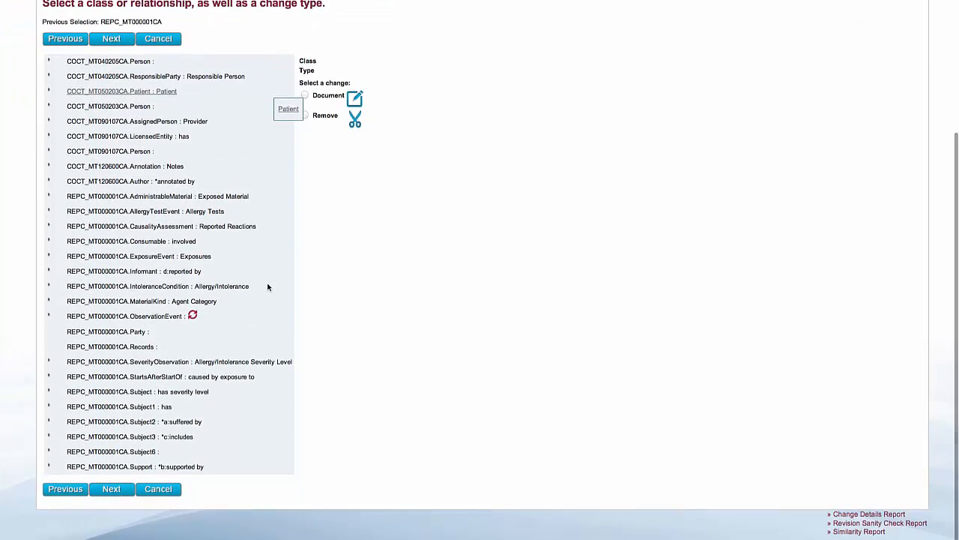
scroll(268, 287, "up", 1)
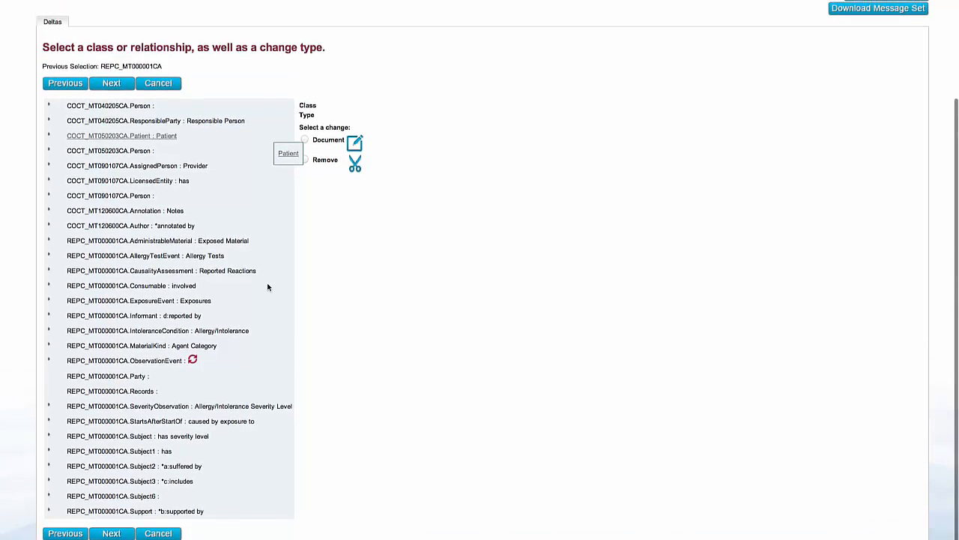
scroll(268, 287, "down", 1)
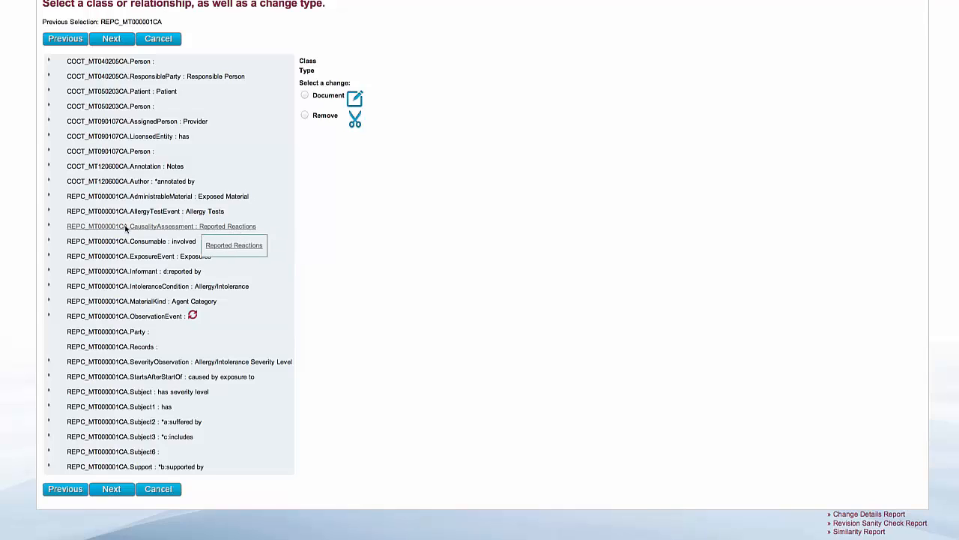
Step: Choose the code attribute of REPC_MT000001CA.CausalityAssessment for a Define change and proceed to its definition
left_click(49, 227)
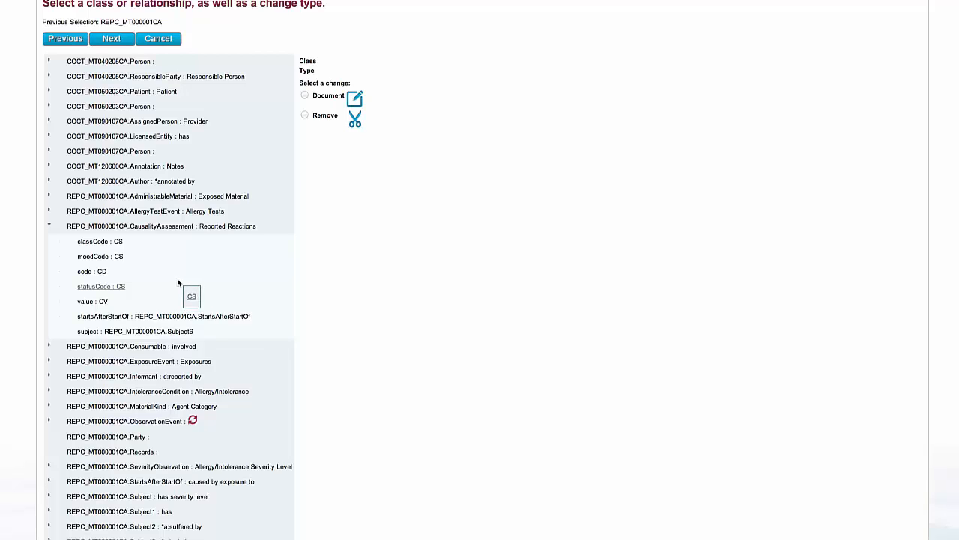
left_click(94, 271)
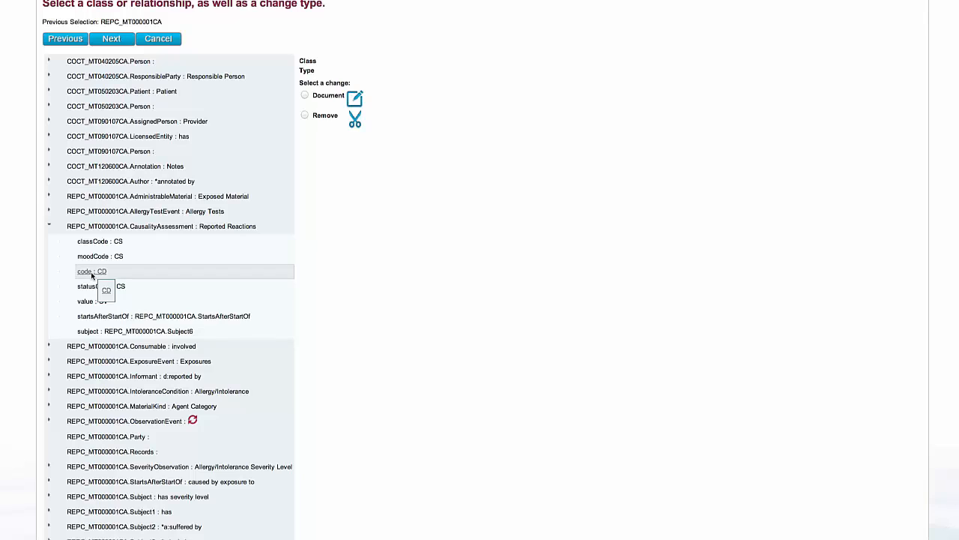
left_click(305, 125)
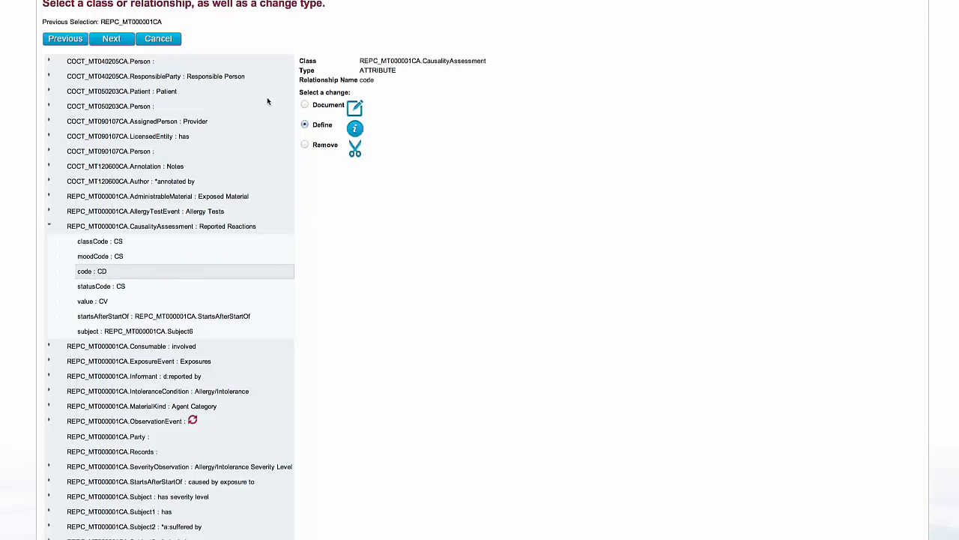
left_click(111, 39)
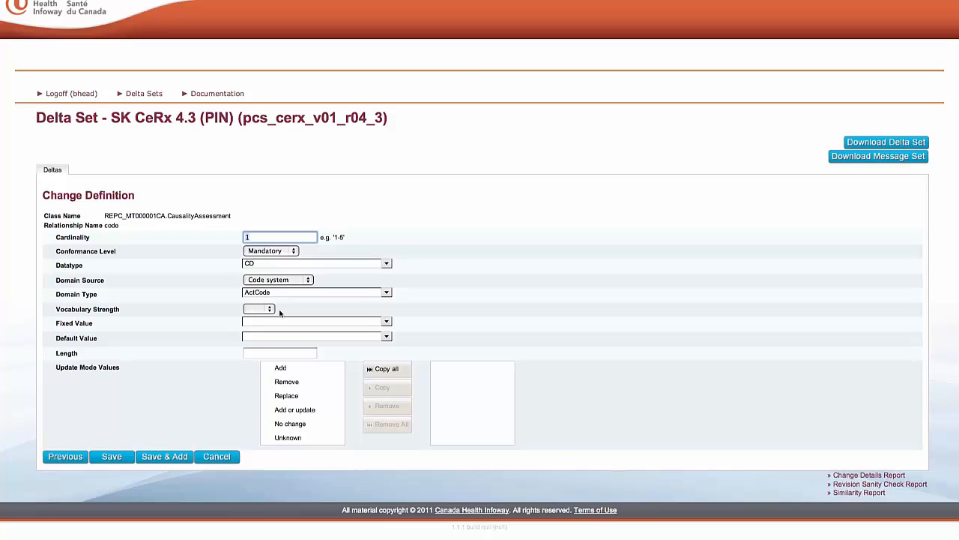
Step: Copy the fixed code RXNASSESS from the fixed-value constraint slide in the PDF and return to the change definition
key("Tab")
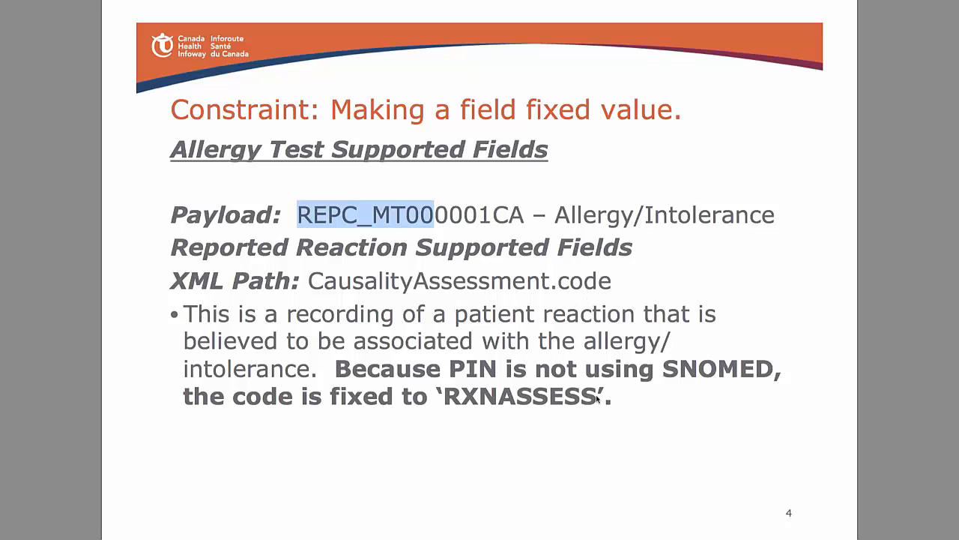
left_click_drag(597, 398, 447, 401)
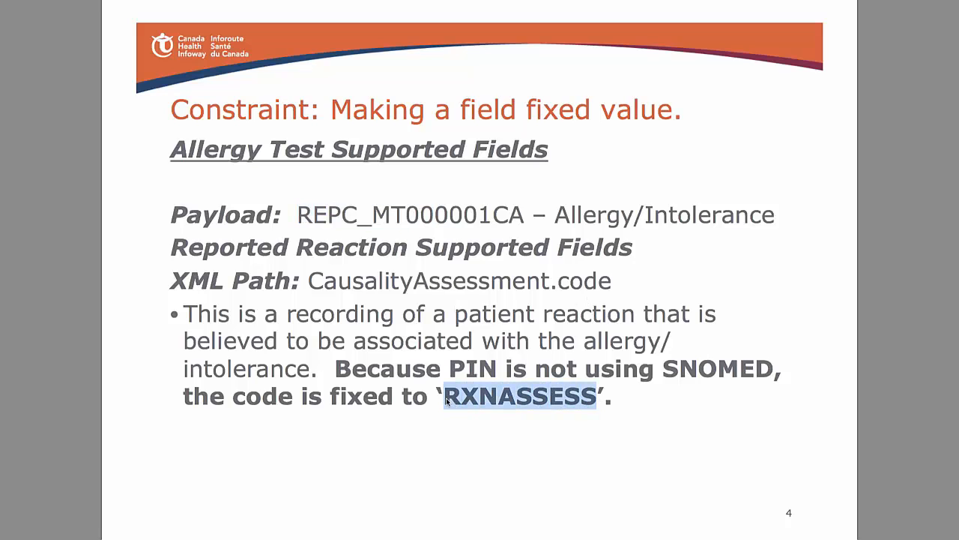
right_click(448, 401)
left_click(478, 444)
key("super+Tab")
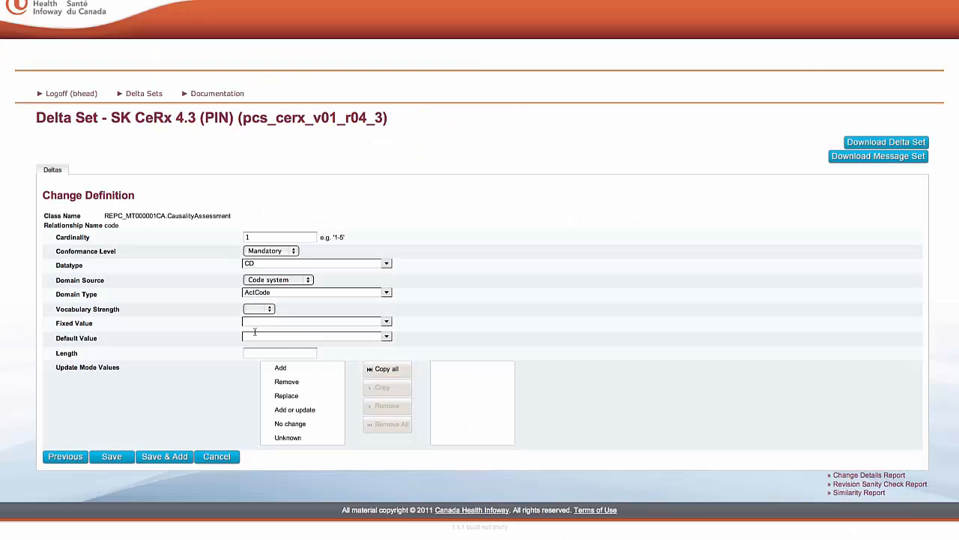
Step: Set the code attribute's fixed value to the copied RXNASSESS and its vocabulary strength to Cne, and save the delta
left_click(315, 321)
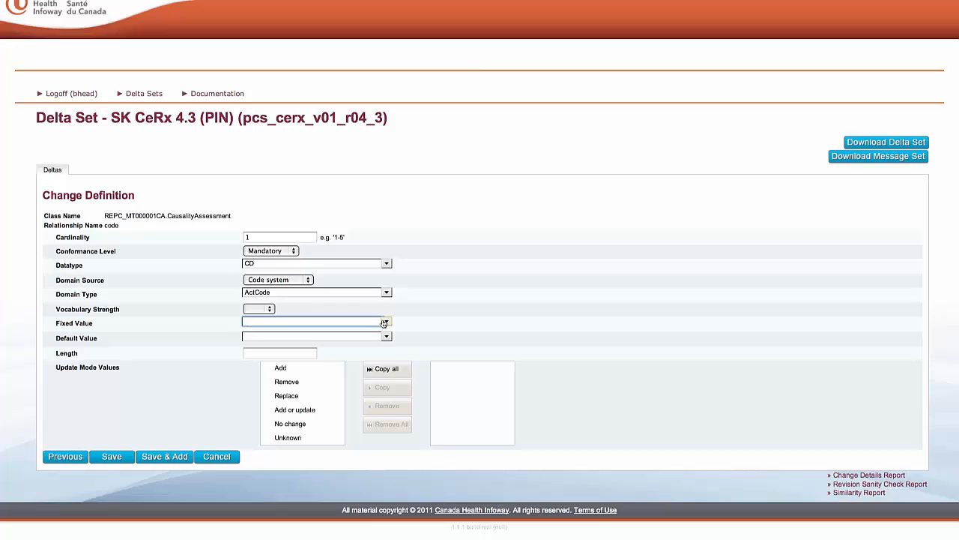
left_click(386, 320)
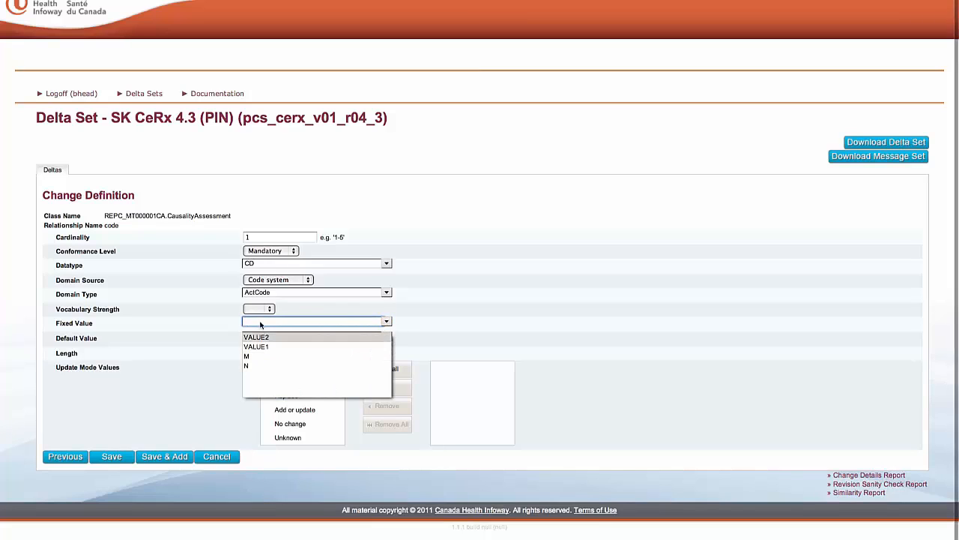
right_click(260, 321)
left_click(281, 346)
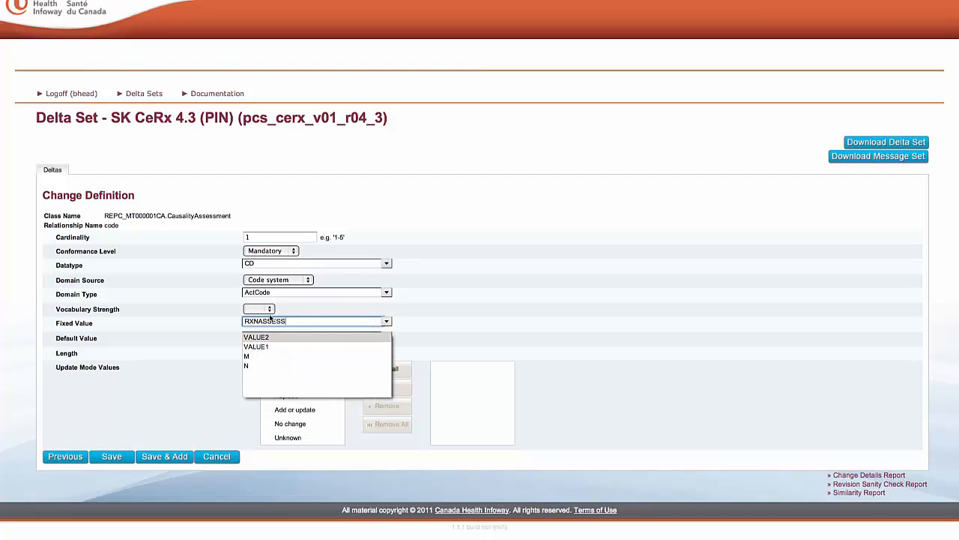
left_click(259, 309)
left_click(264, 320)
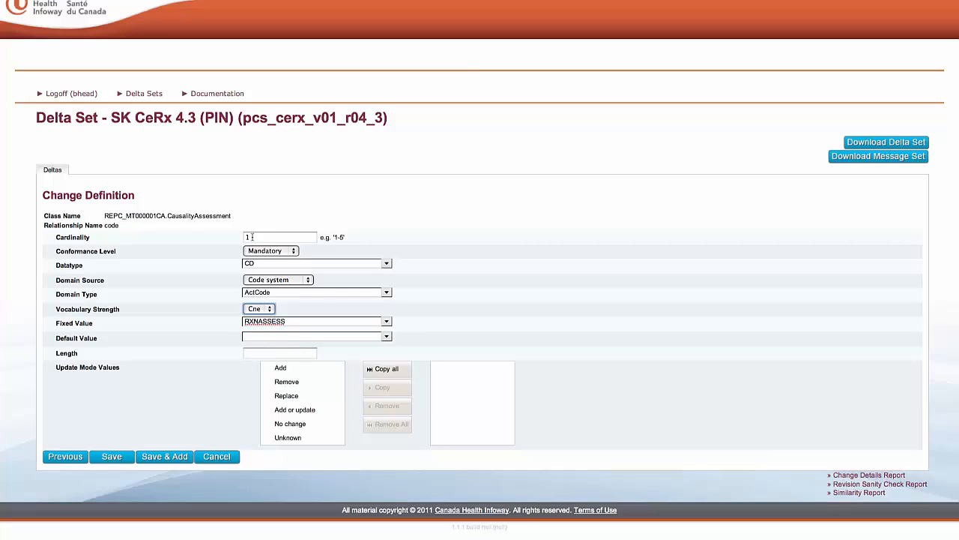
left_click(111, 458)
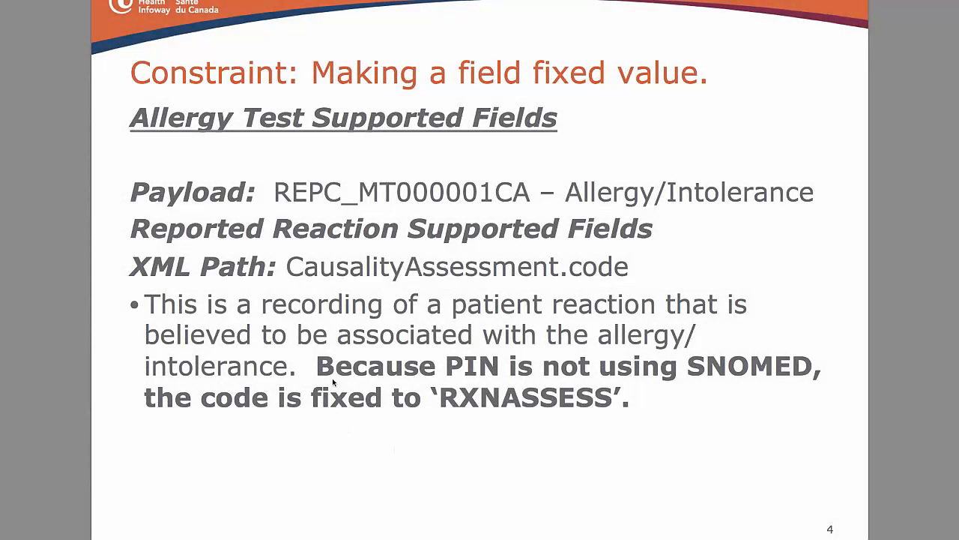
Step: Review the slide's SNOMED note, then choose the CausalityAssessment code attribute in REPC_MT000001CA for a Document change and proceed to its documentation
left_click_drag(318, 360, 613, 408)
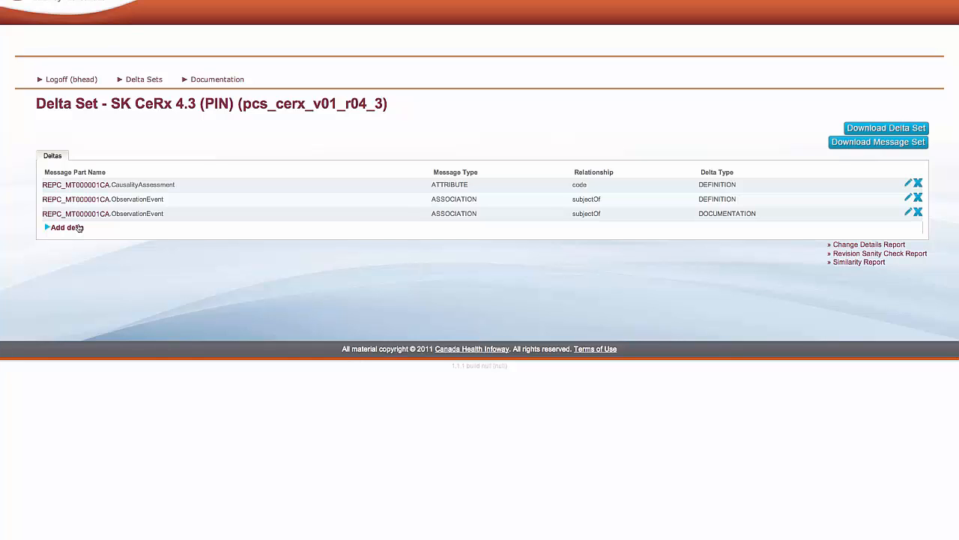
left_click(78, 187)
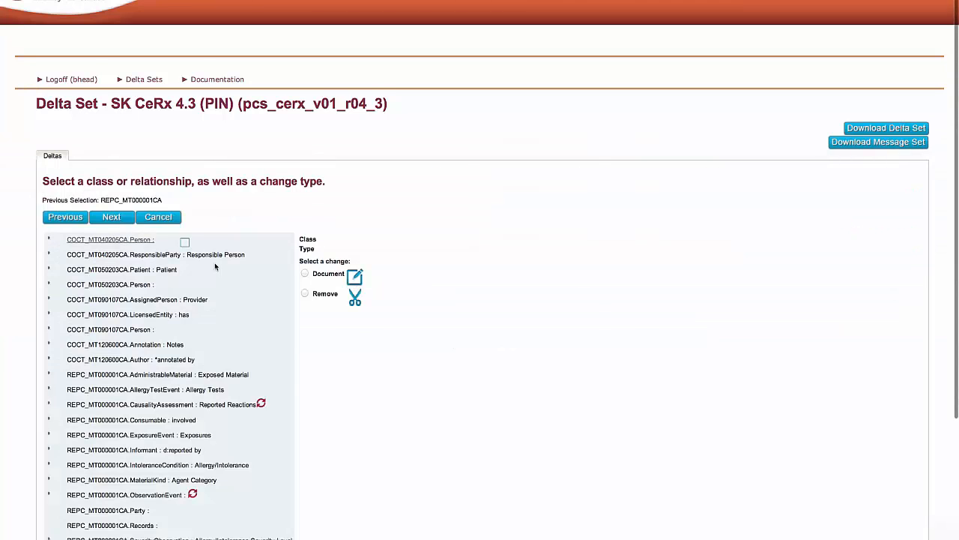
scroll(341, 364, "down", 3)
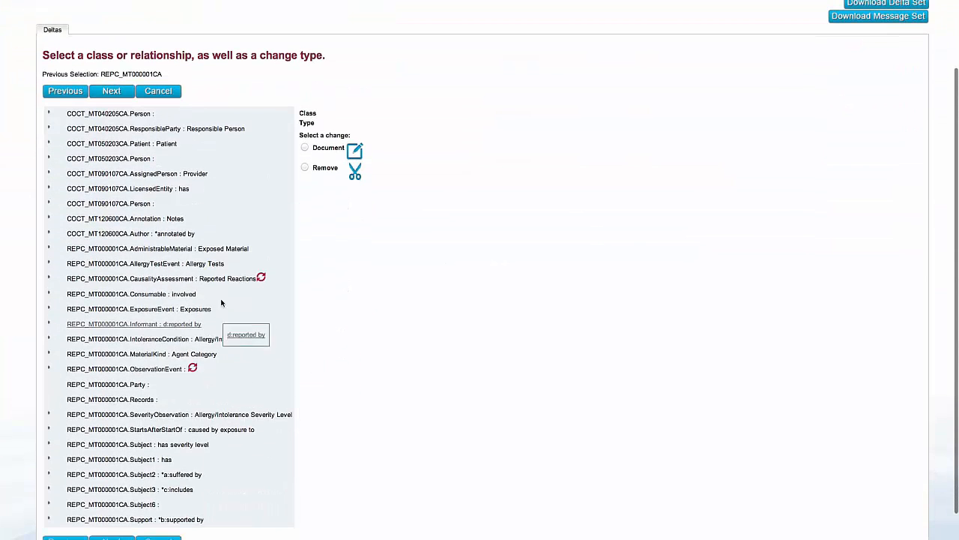
left_click(50, 279)
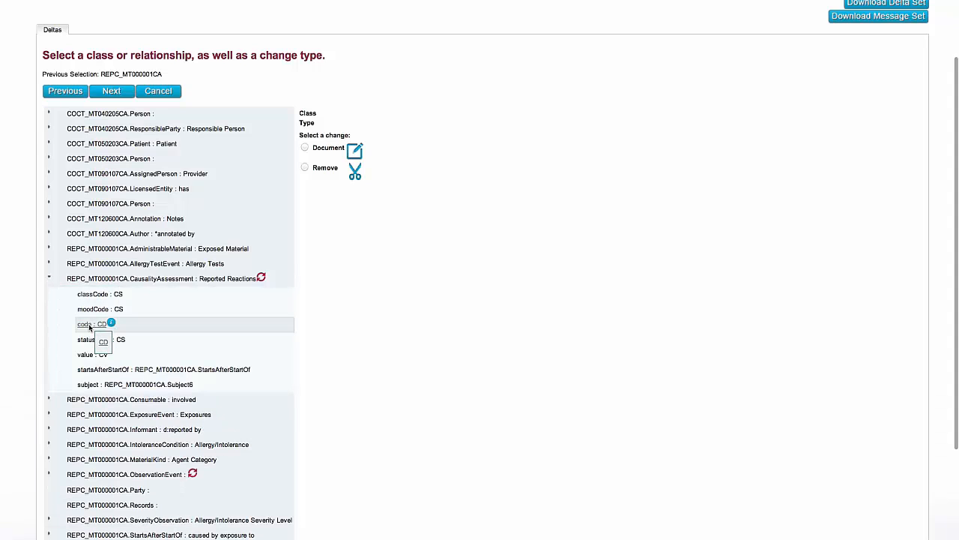
left_click(89, 324)
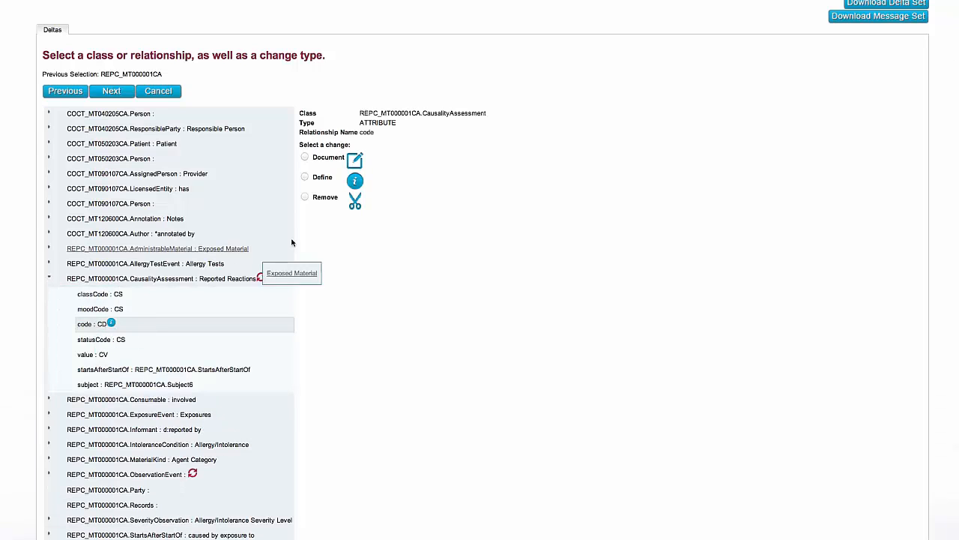
left_click(305, 158)
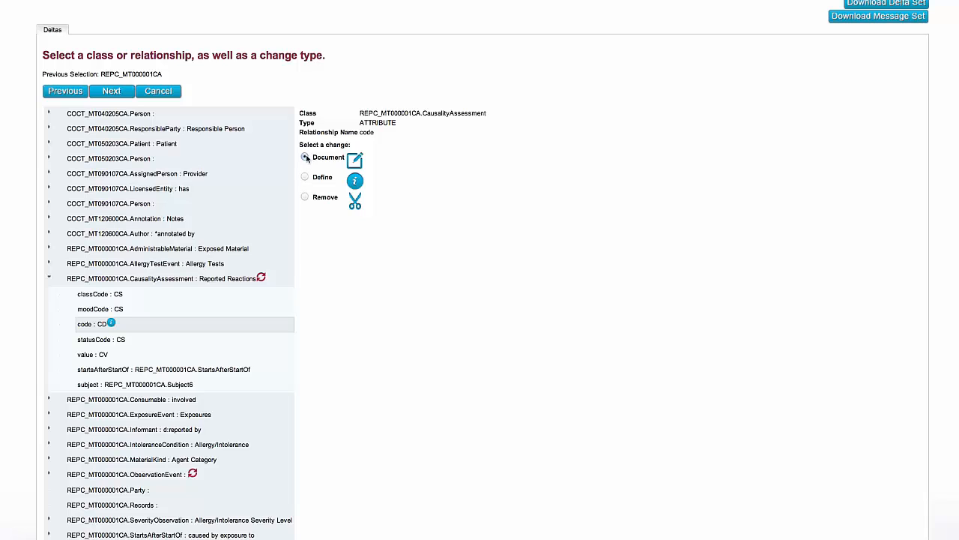
left_click(111, 91)
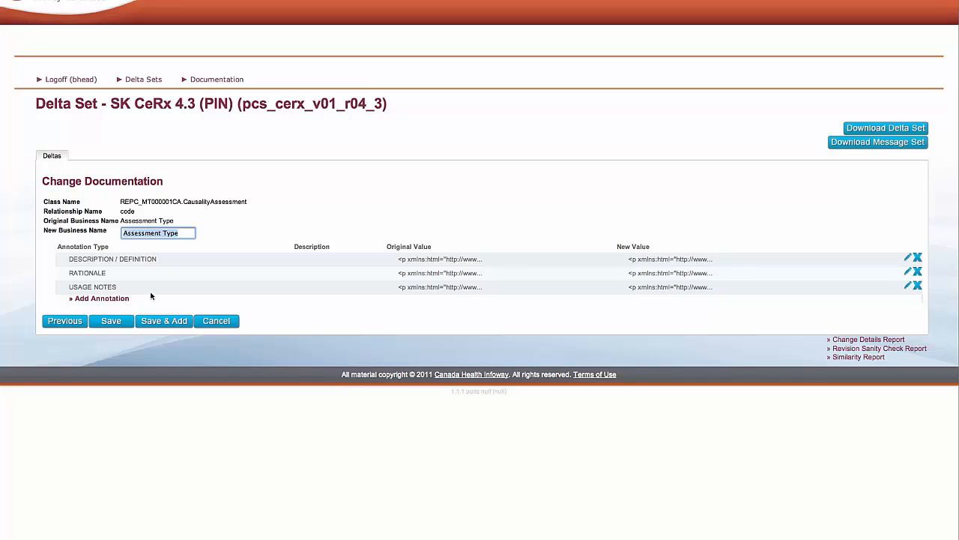
Step: Add a Constraint annotation reading "Because PIN is not using SNOMED, this code is fixed to 'RXNASSESS'."
left_click(88, 299)
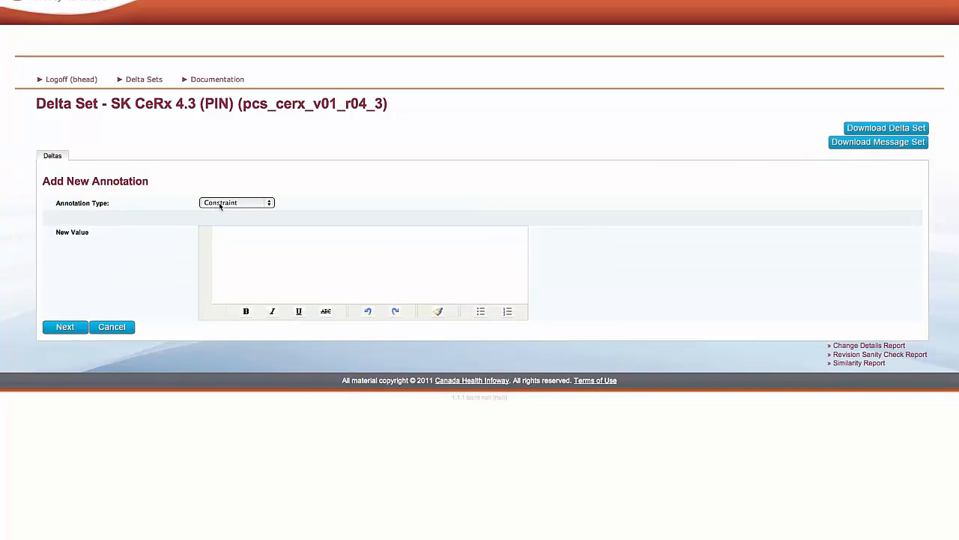
left_click(219, 203)
left_click(219, 203)
left_click(224, 237)
type("Because PIN is not using SNOMED, this is fixed to '")
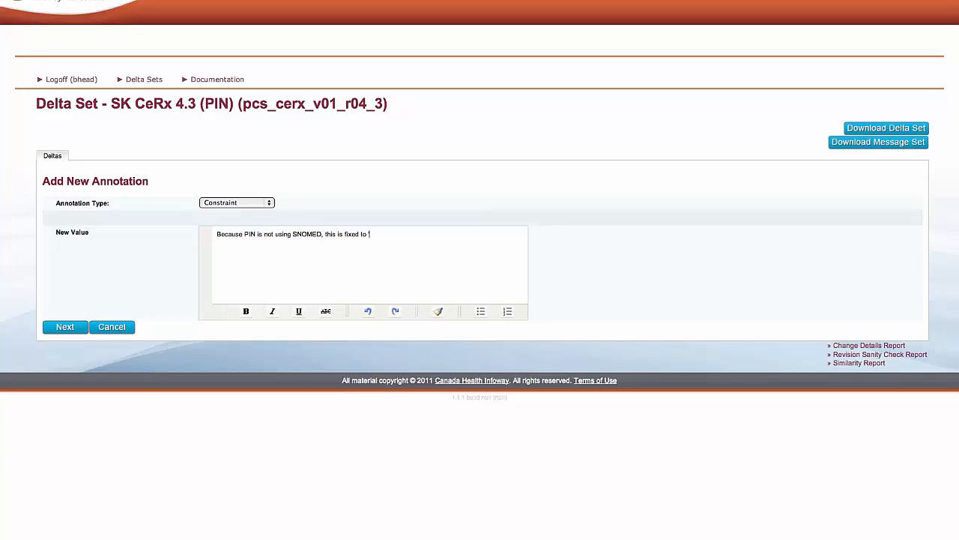
type("RS")
key("BackSpace")
type("XNASSES")
type("S")
type("'")
type("code")
Step: Make the whole constraint text bold, accept the annotation, and save the documentation delta
left_click_drag(434, 233, 212, 235)
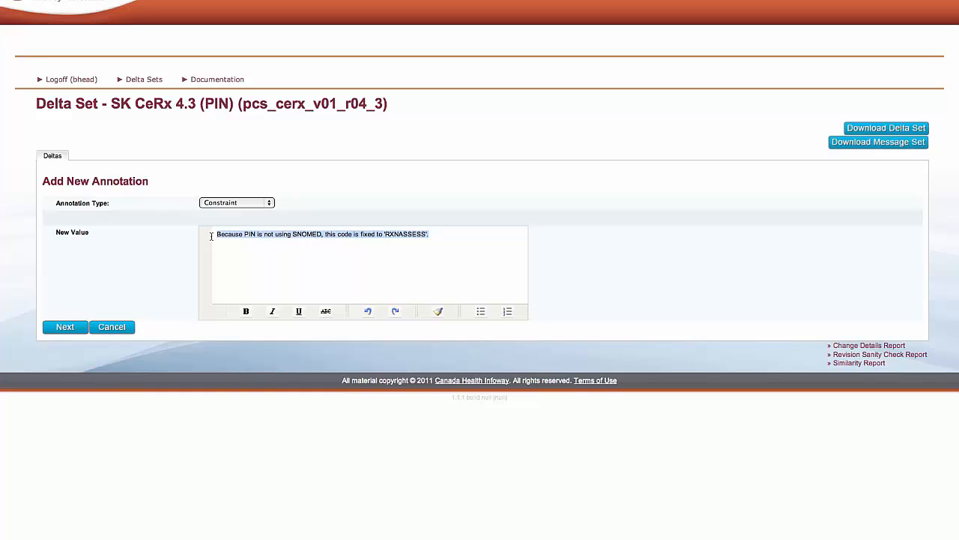
left_click(247, 313)
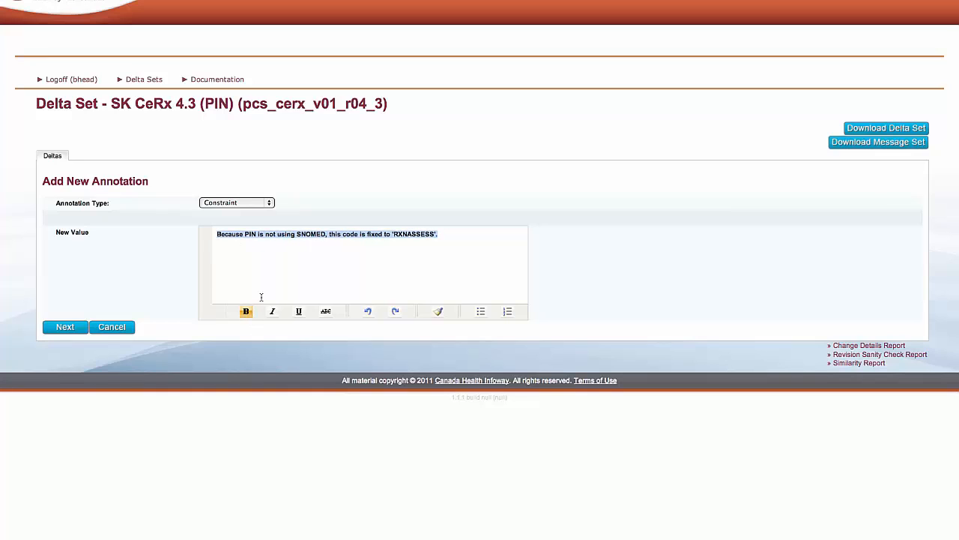
left_click(276, 285)
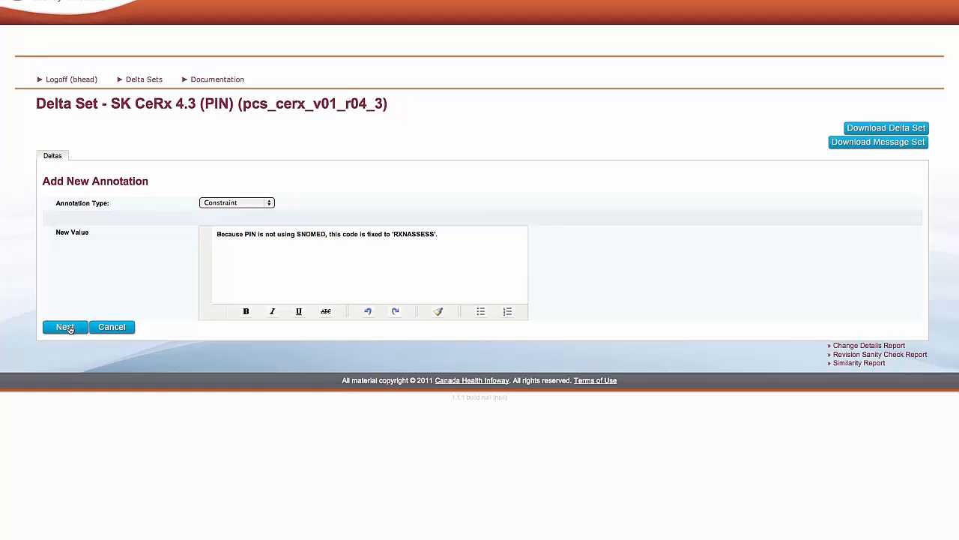
left_click(66, 329)
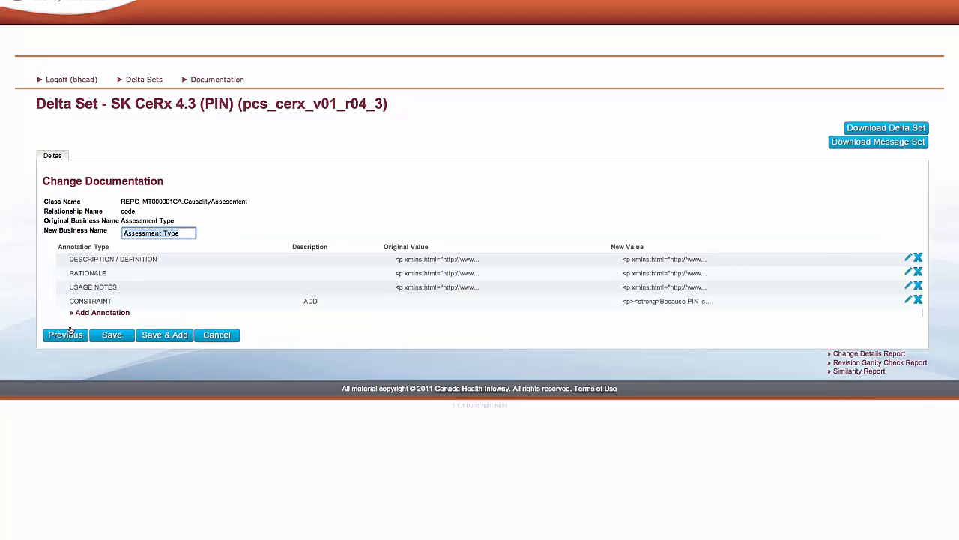
left_click(110, 337)
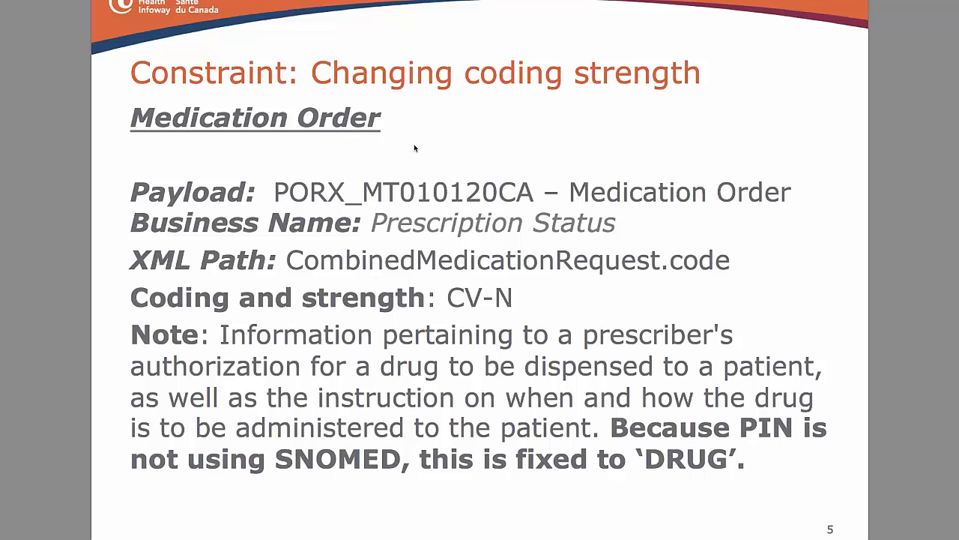
Step: Copy PORX_MT01 from the payload identifier on the PDF's coding strength constraint slide
left_click_drag(276, 193, 428, 198)
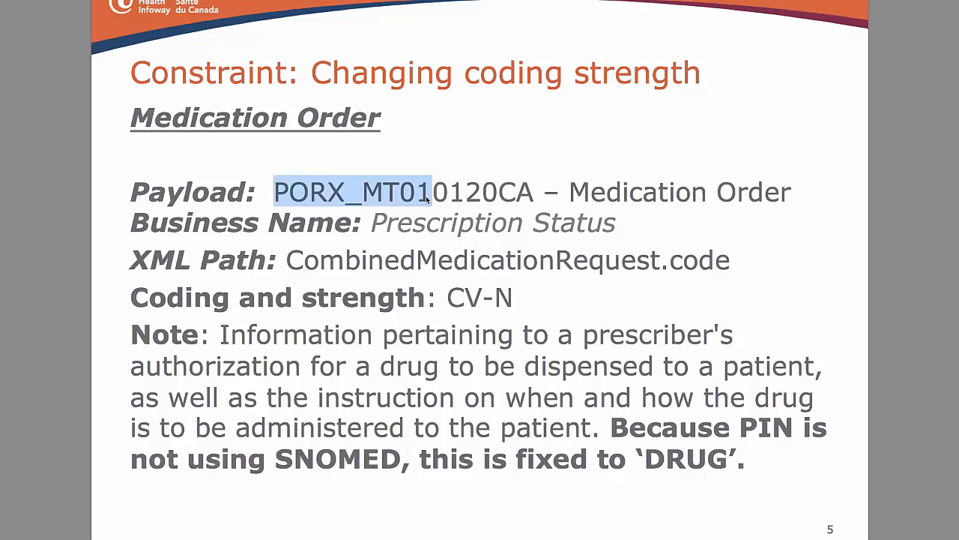
right_click(353, 192)
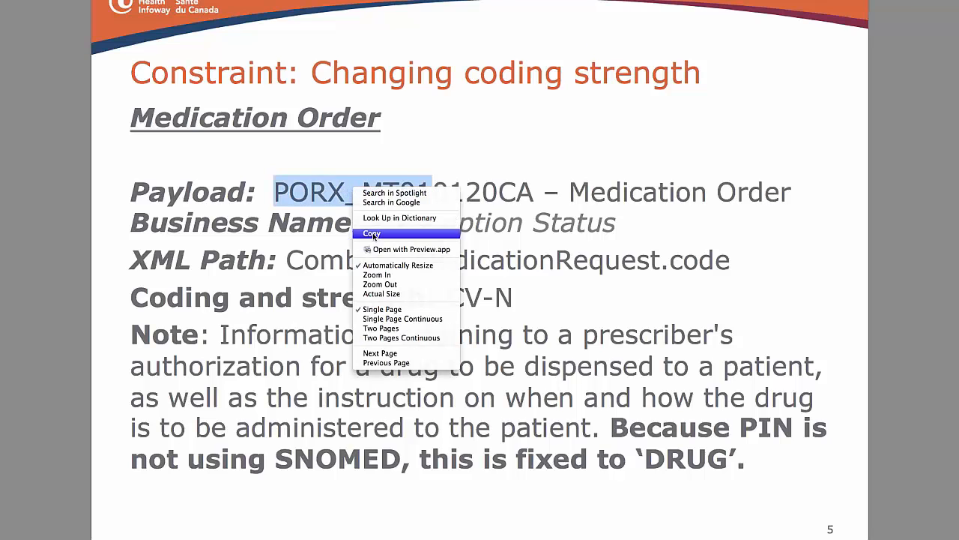
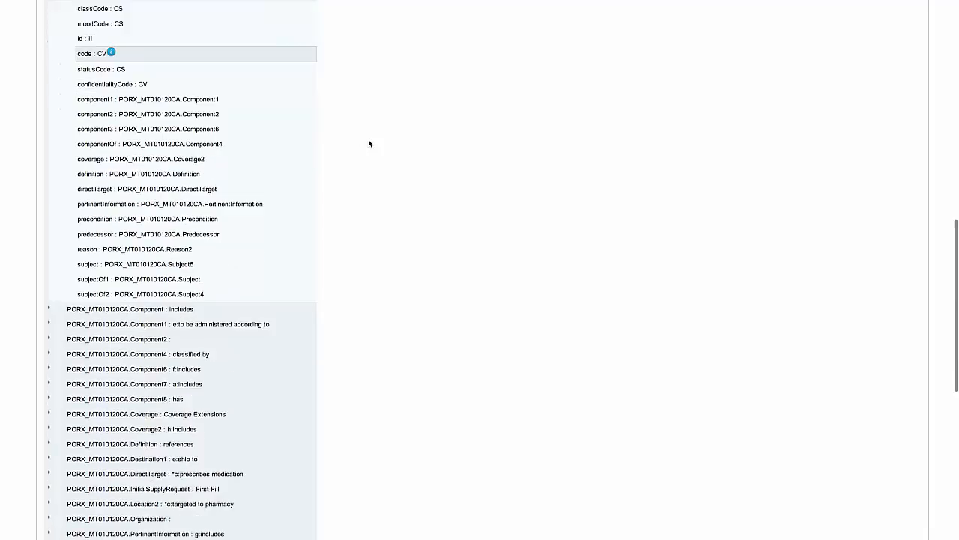
Step: Choose a Document change for the CombinedMedicationRequest code attribute in PORX_MT010120CA and proceed to its documentation
scroll(369, 143, "up", 5)
scroll(368, 143, "up", 10)
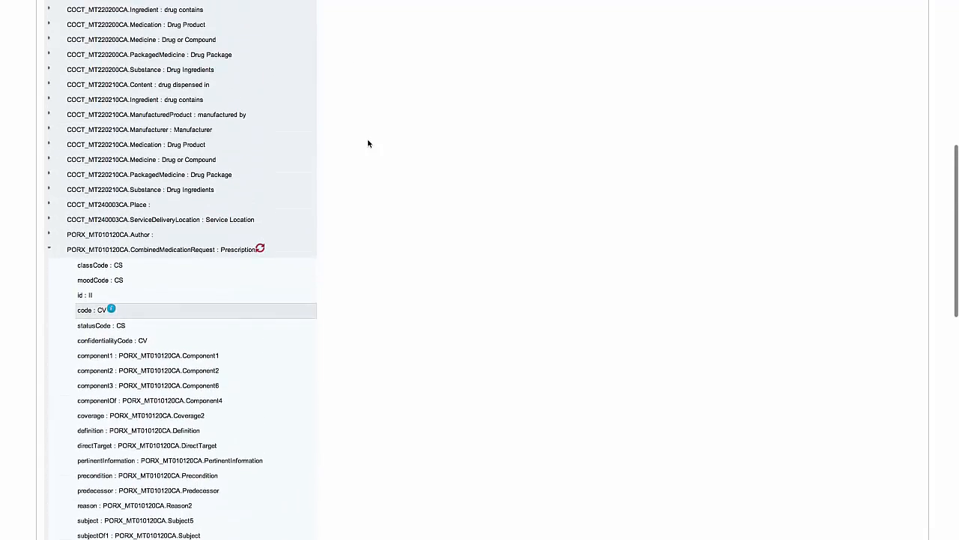
scroll(368, 143, "up", 2)
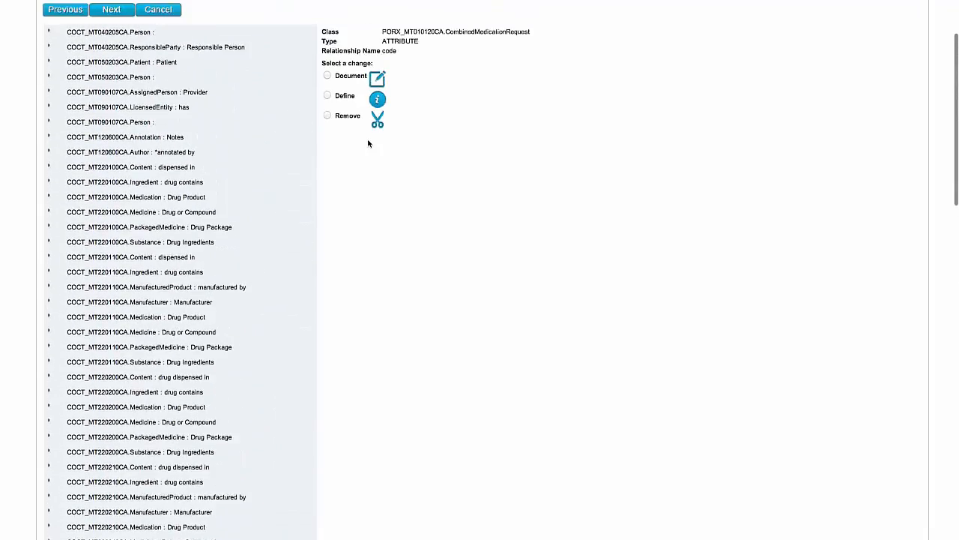
left_click(327, 88)
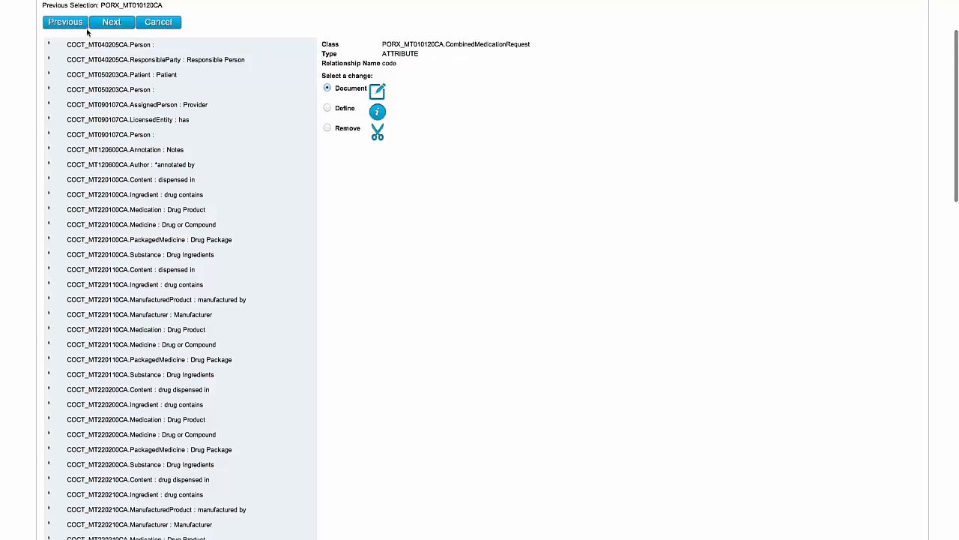
scroll(109, 24, "up", 4)
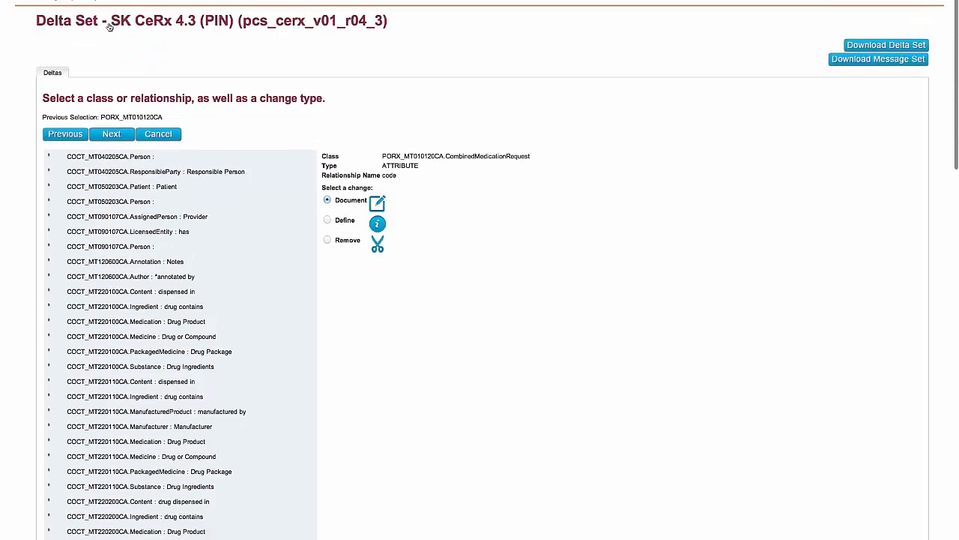
left_click(111, 189)
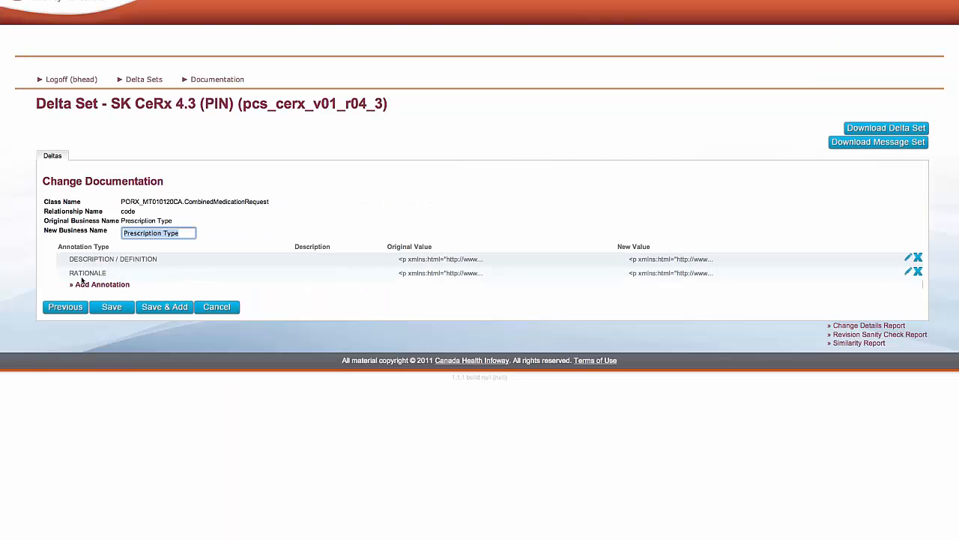
Step: Add a Constraint annotation reading "Because PIN is not using SNOMED, this is fixed to 'DRUG'."
left_click(107, 286)
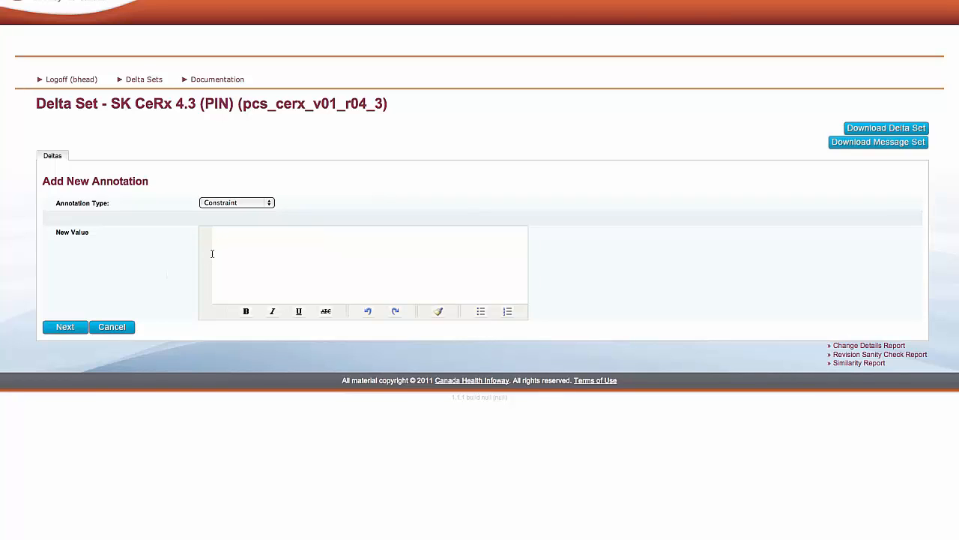
type("Because PIN is not using SNOMED, this is fixed ")
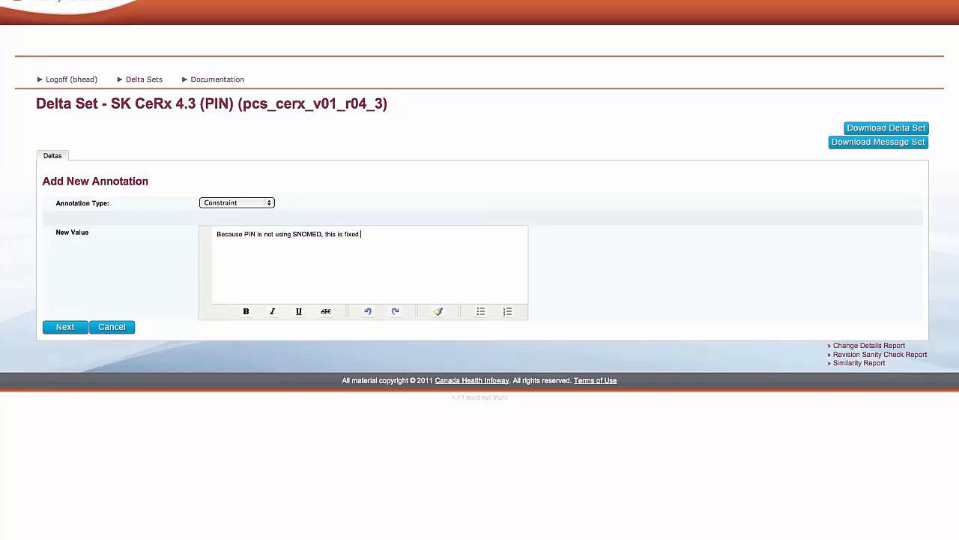
type("to 'DRUG'.")
Step: Make the whole 'DRUG' constraint text bold, accept the annotation, and save the documentation delta
left_click_drag(390, 234, 208, 233)
left_click(246, 311)
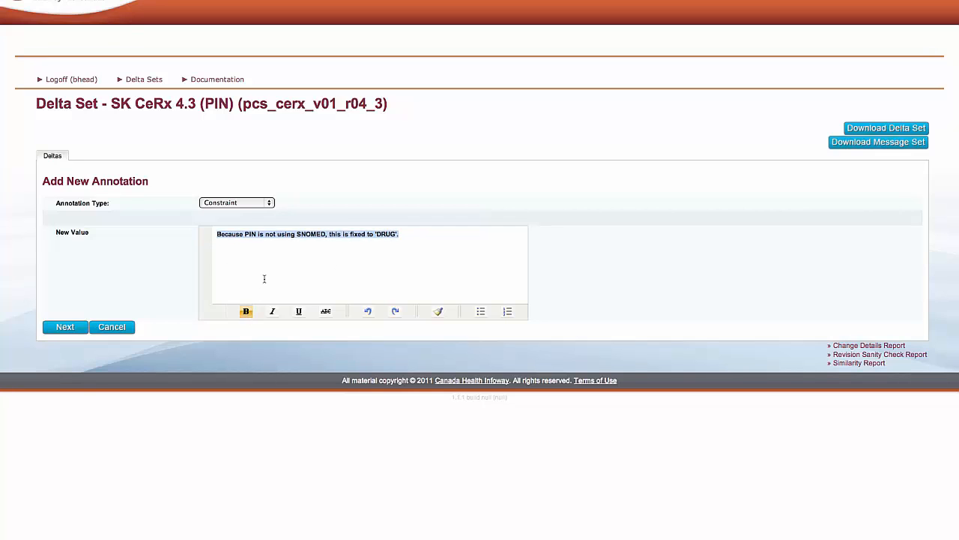
left_click(302, 269)
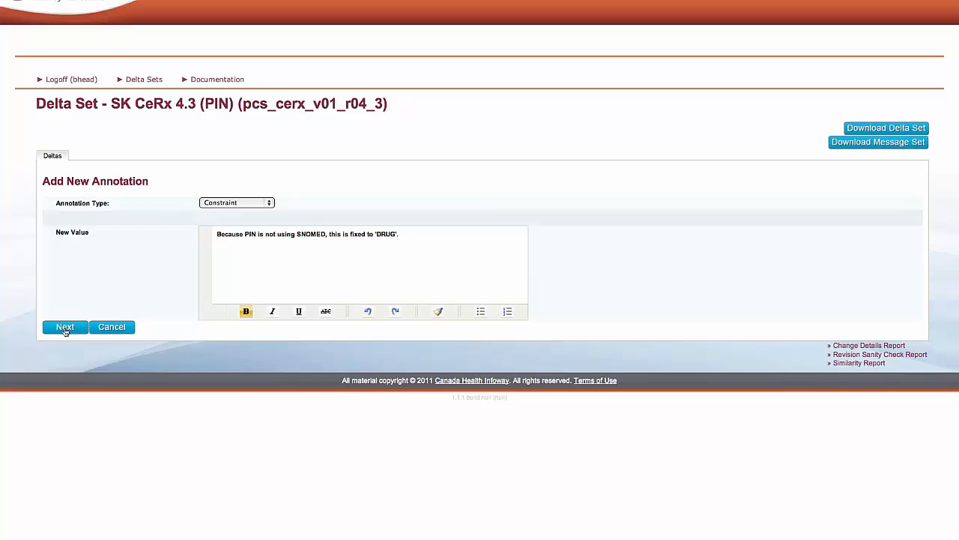
left_click(65, 329)
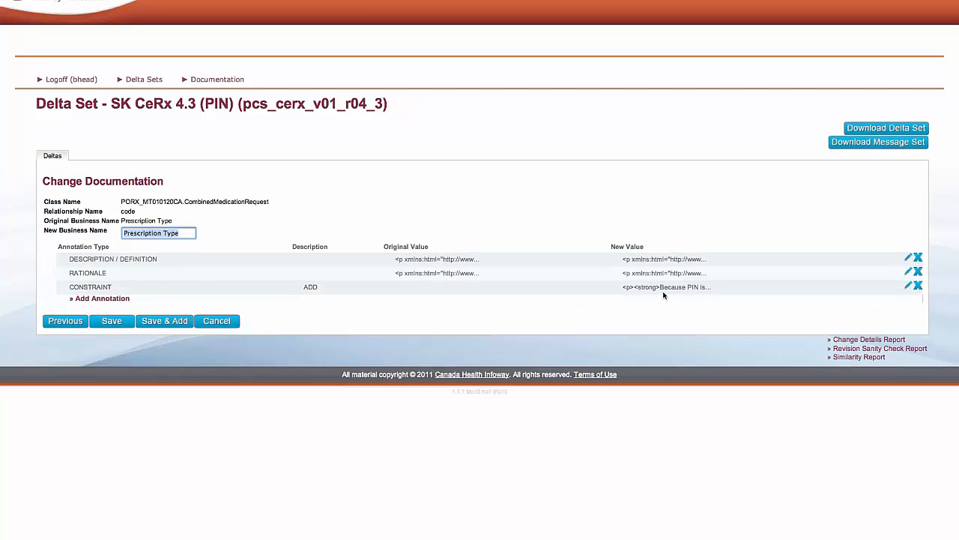
left_click(112, 322)
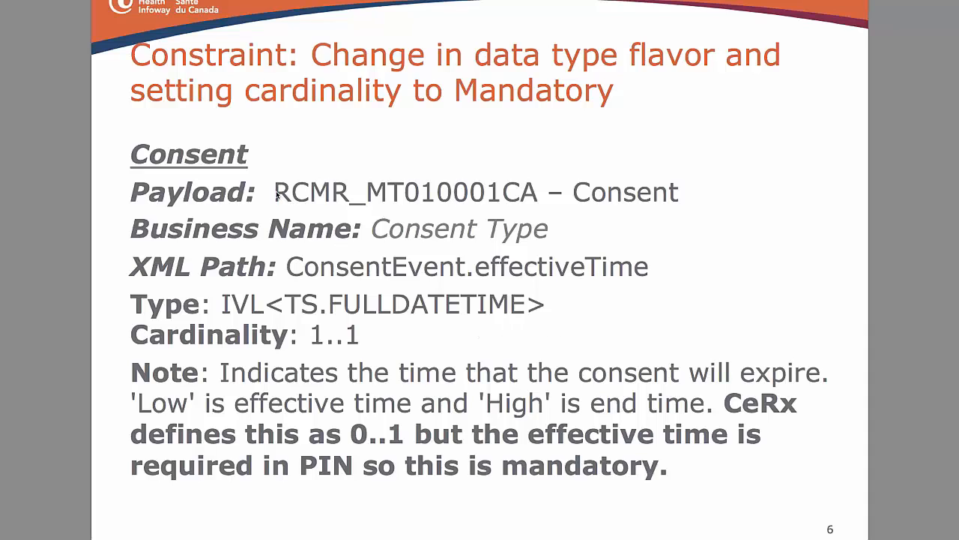
Step: Copy RCMR_MT01 from the payload identifier on the PDF's Consent constraint slide
left_click_drag(275, 193, 439, 199)
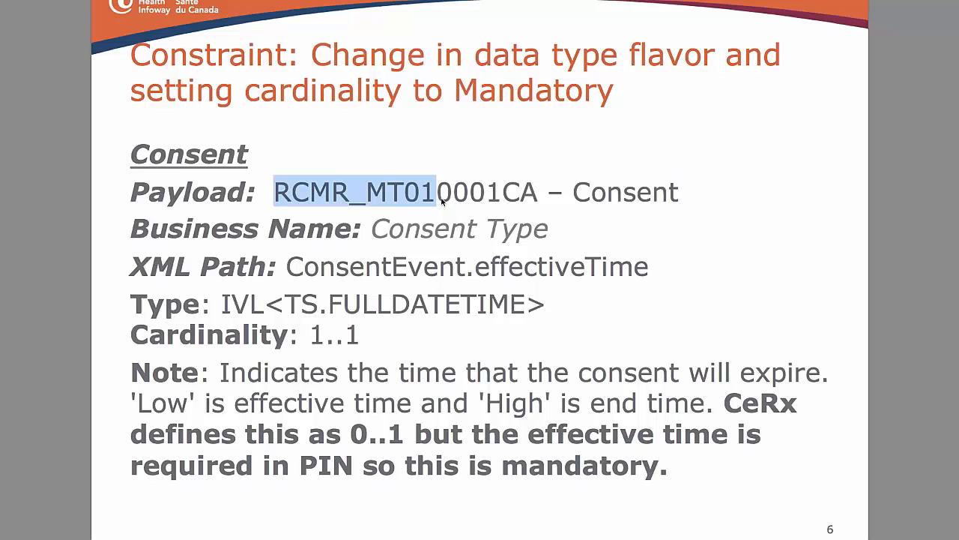
right_click(395, 193)
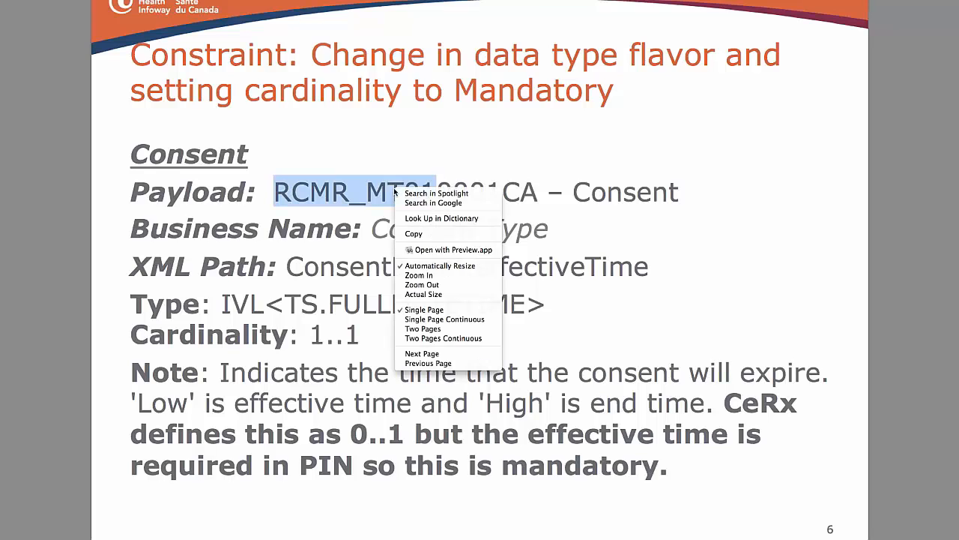
left_click(414, 233)
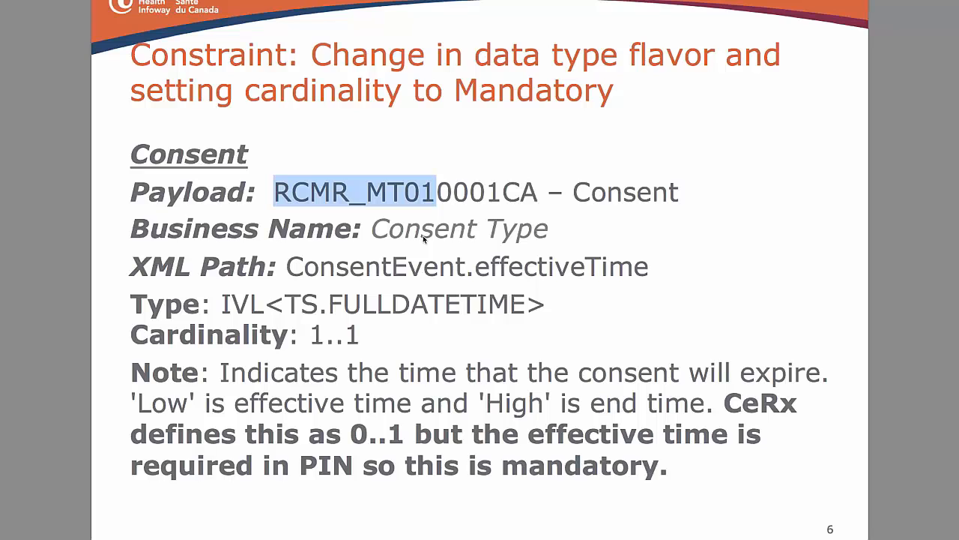
Step: Switch back to Message Remixer and start a new delta for the message part RCMR_MT010001CA (Consent)
key("alt+Tab")
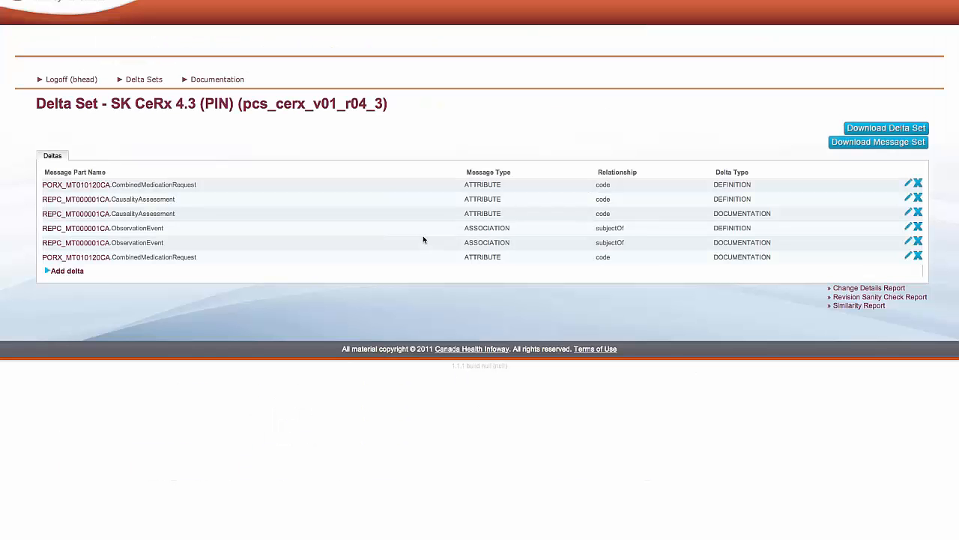
left_click(67, 271)
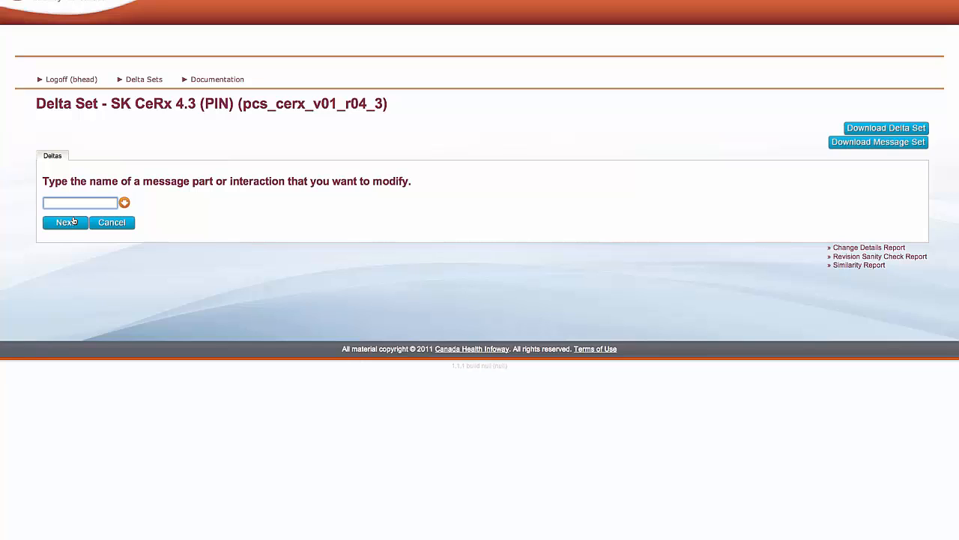
right_click(61, 205)
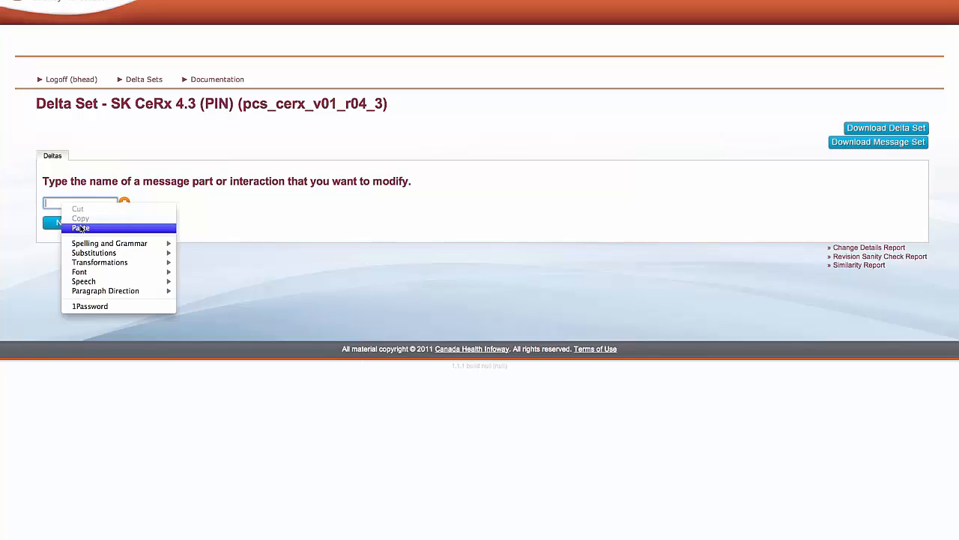
left_click(80, 227)
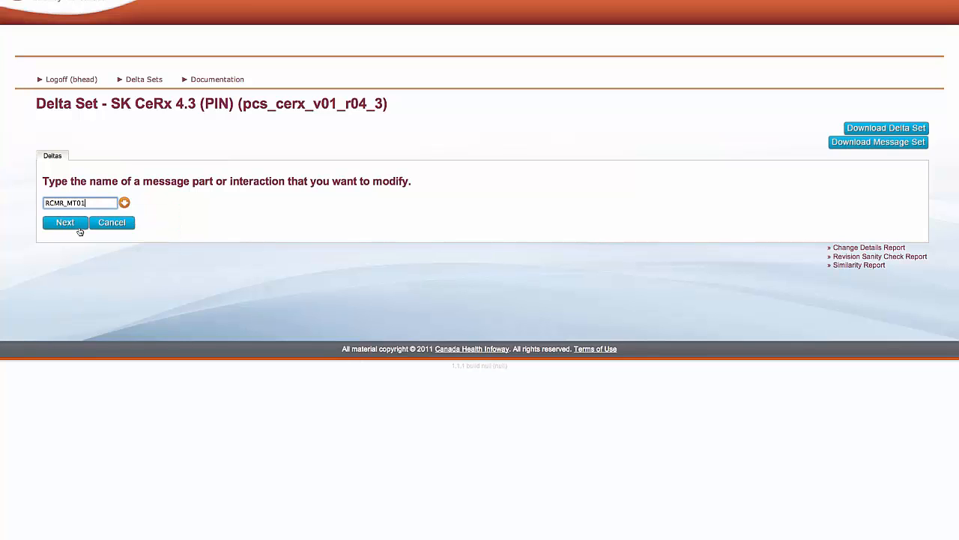
type("0")
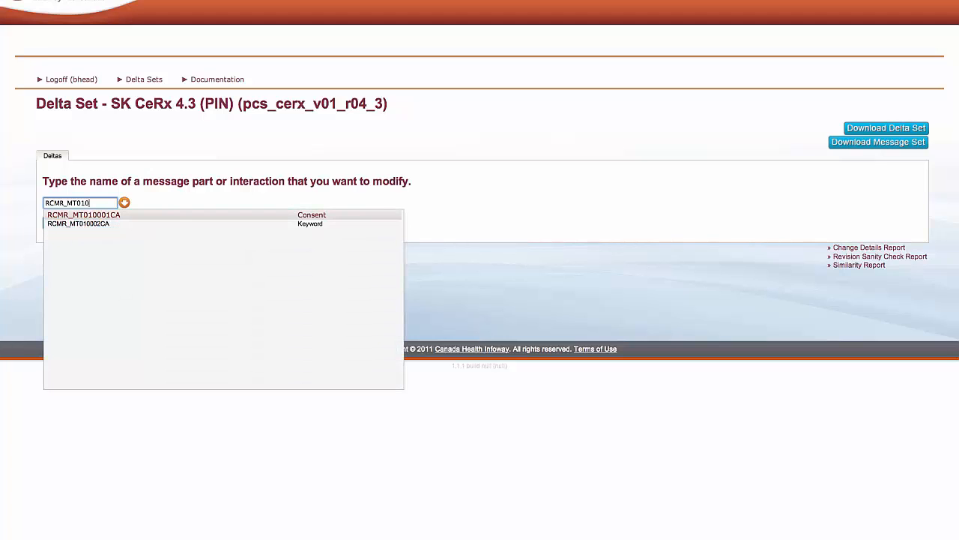
left_click(102, 216)
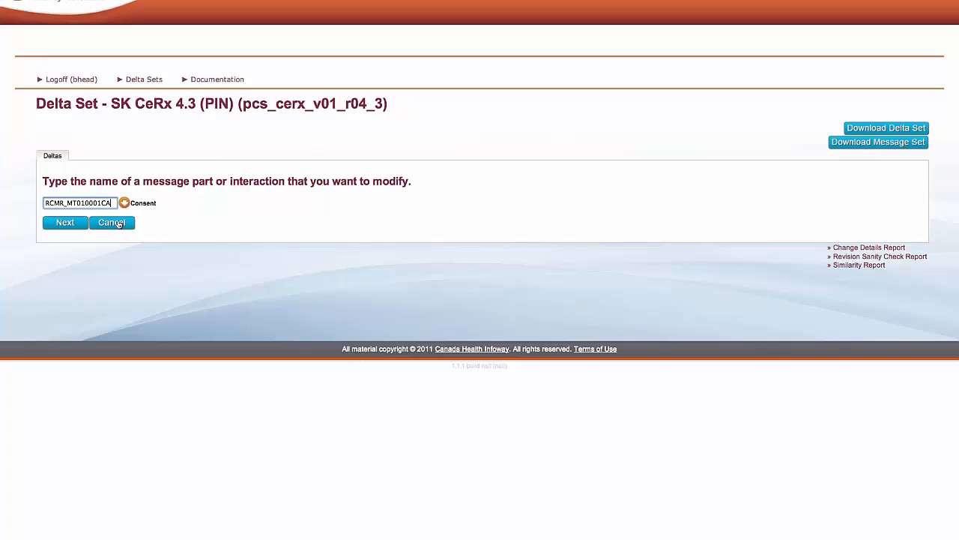
left_click(66, 224)
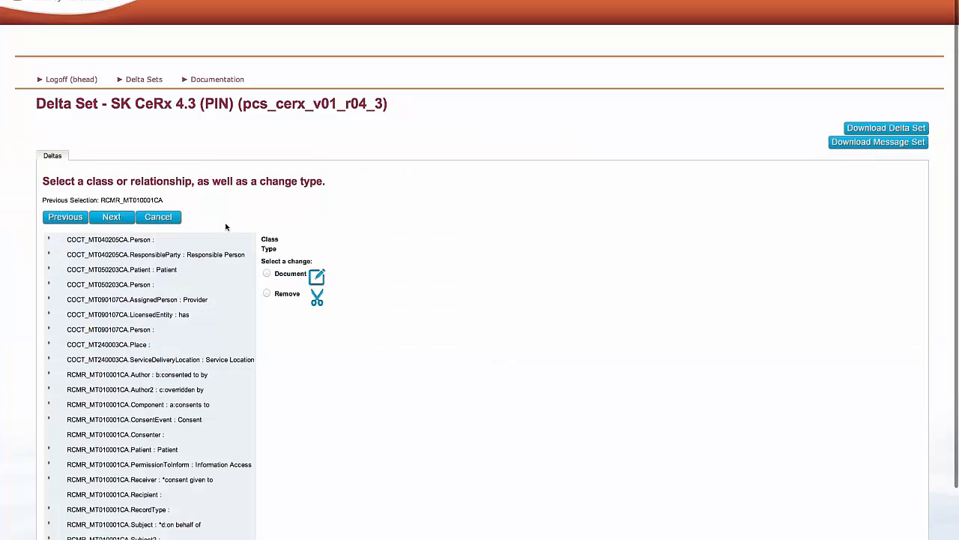
Step: Check the slide's XML path, then choose the ConsentEvent effectiveTime attribute for a Define change and proceed to its definition
scroll(225, 226, "down", 1)
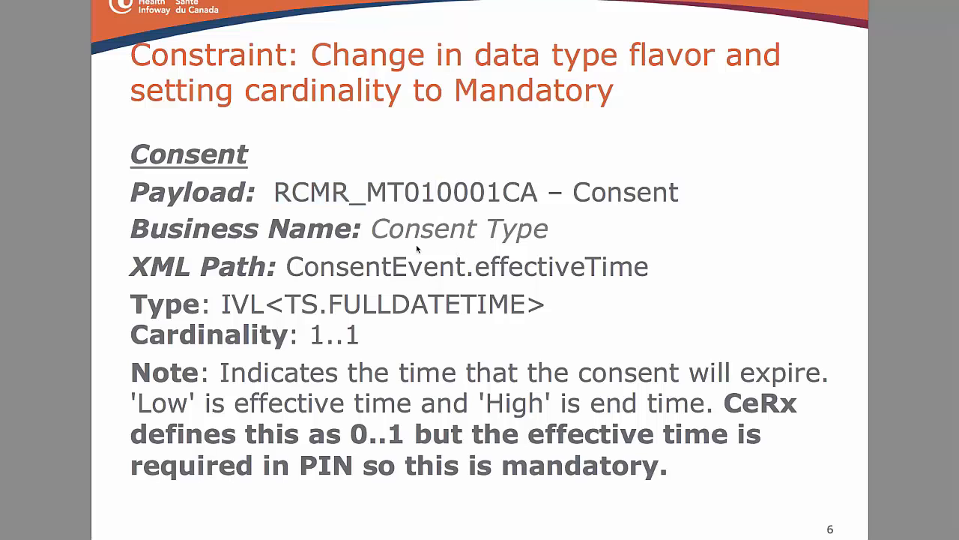
left_click_drag(286, 268, 648, 268)
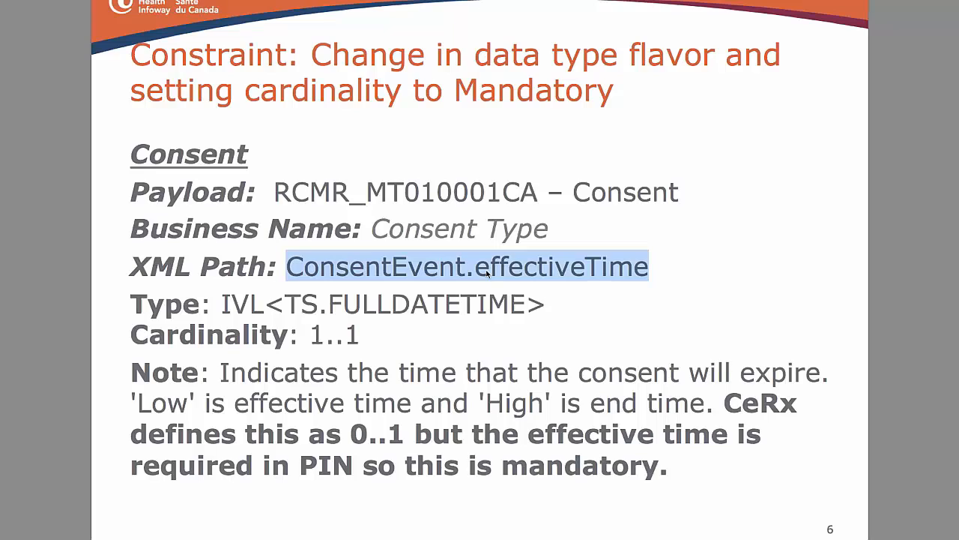
key("super+Tab")
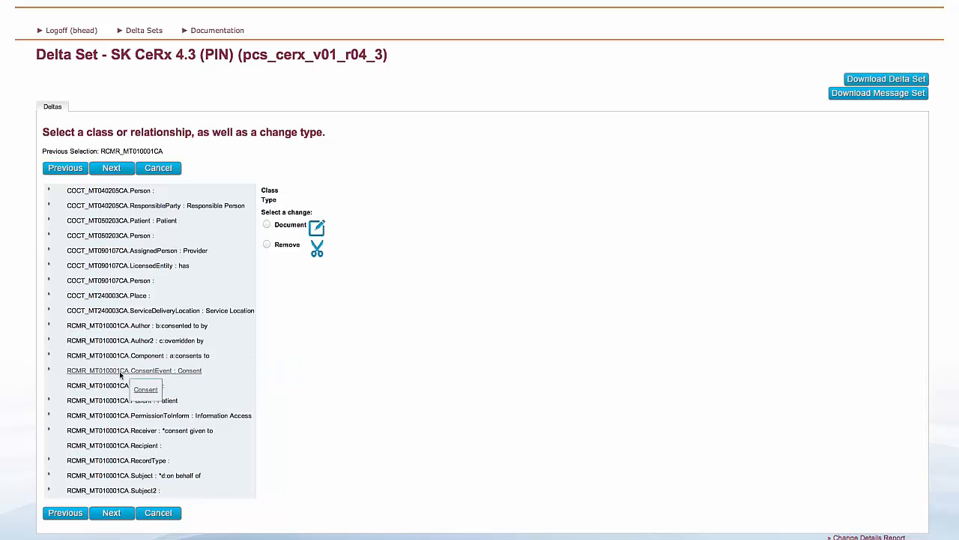
scroll(48, 372, "down", 2)
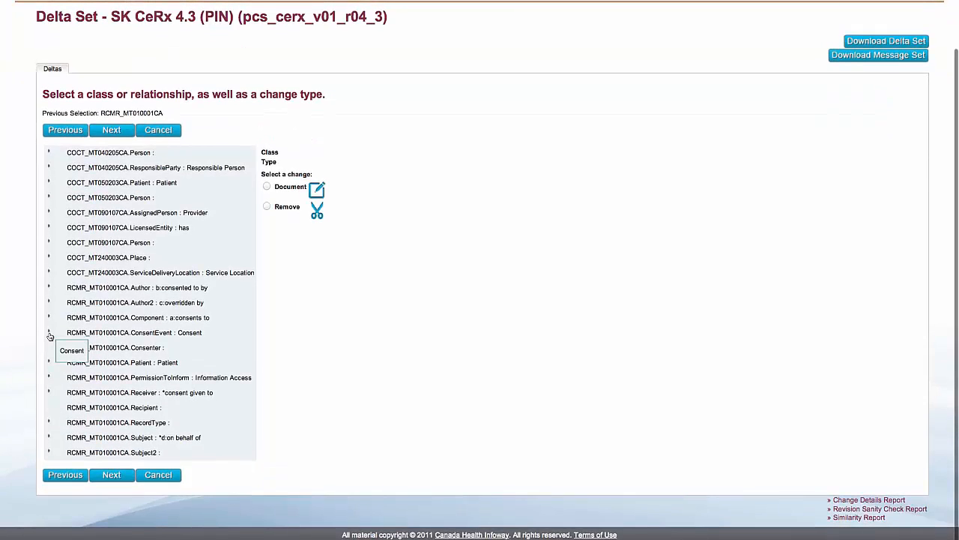
left_click(50, 336)
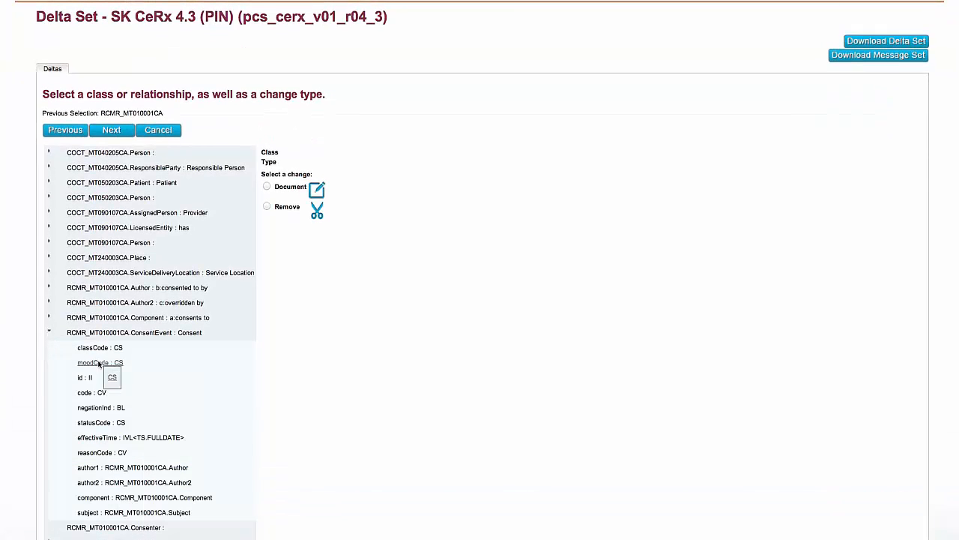
left_click(113, 439)
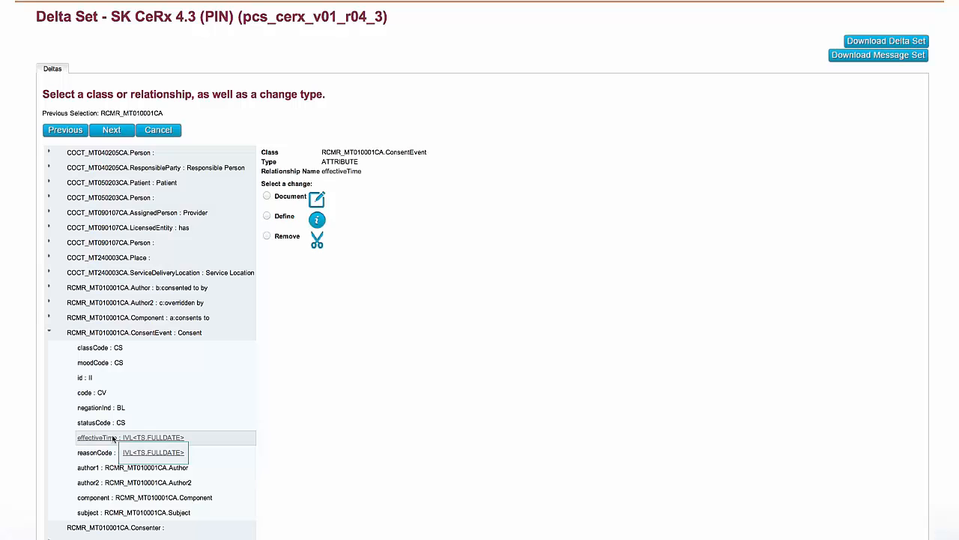
left_click(267, 217)
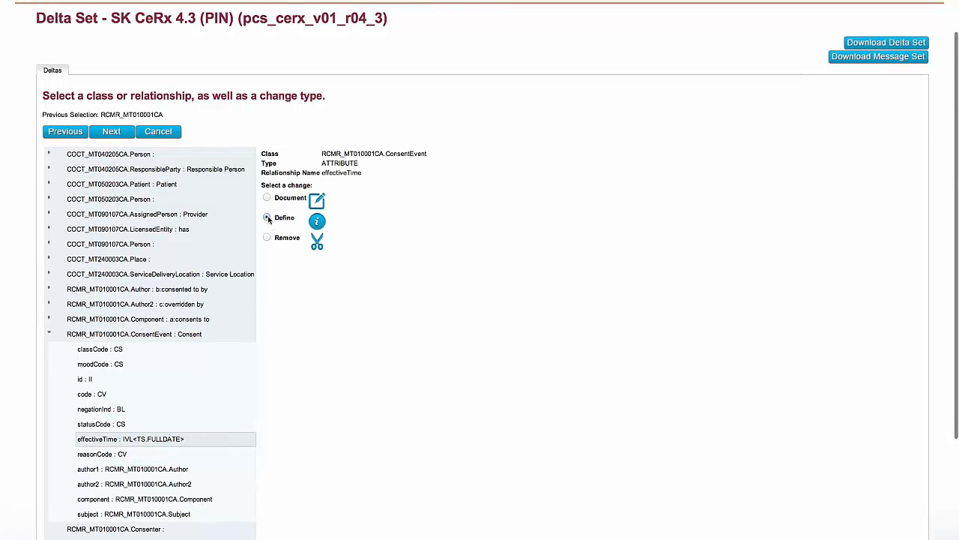
scroll(369, 310, "down", 5)
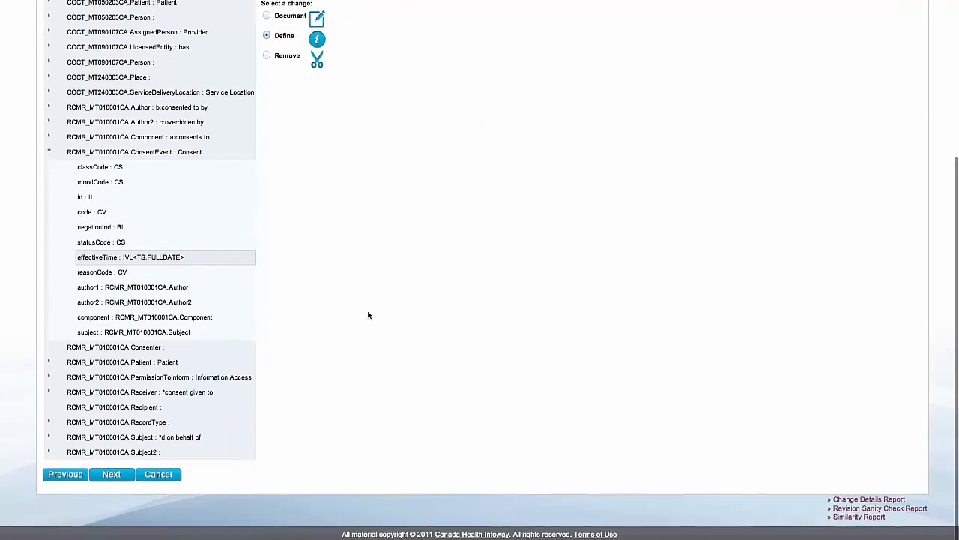
left_click(111, 475)
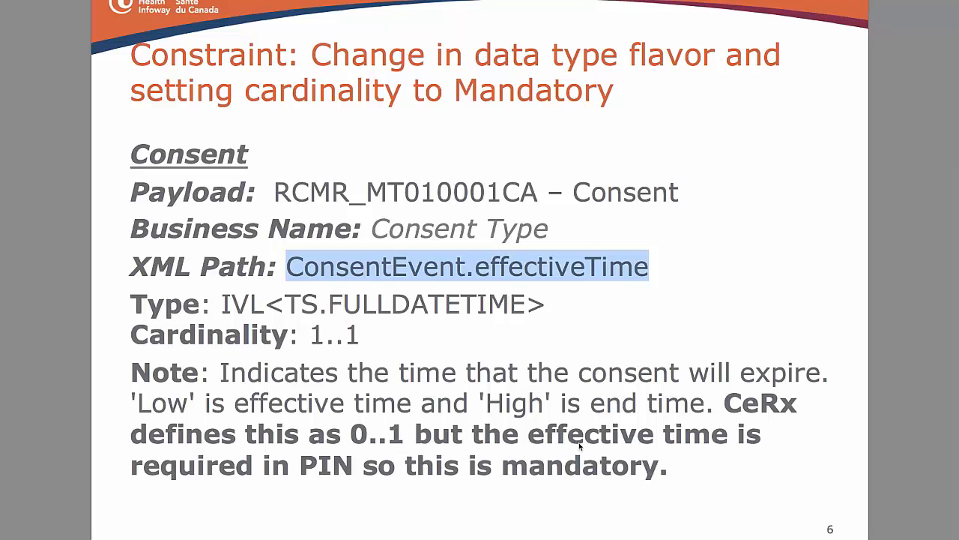
Step: Check the slide's cardinality and note, then set effectiveTime's cardinality to 1 and its conformance level to Mandatory
left_click_drag(583, 442, 346, 440)
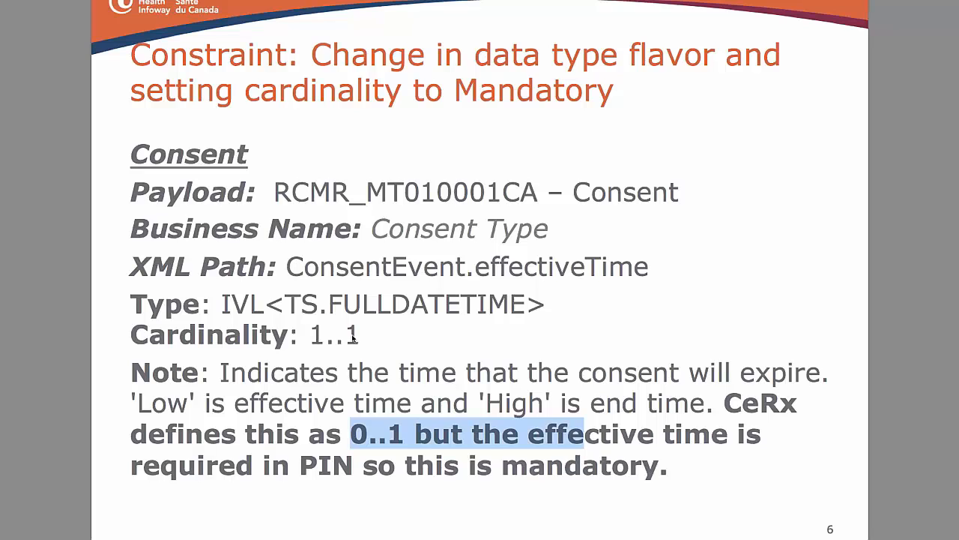
left_click_drag(367, 334, 324, 335)
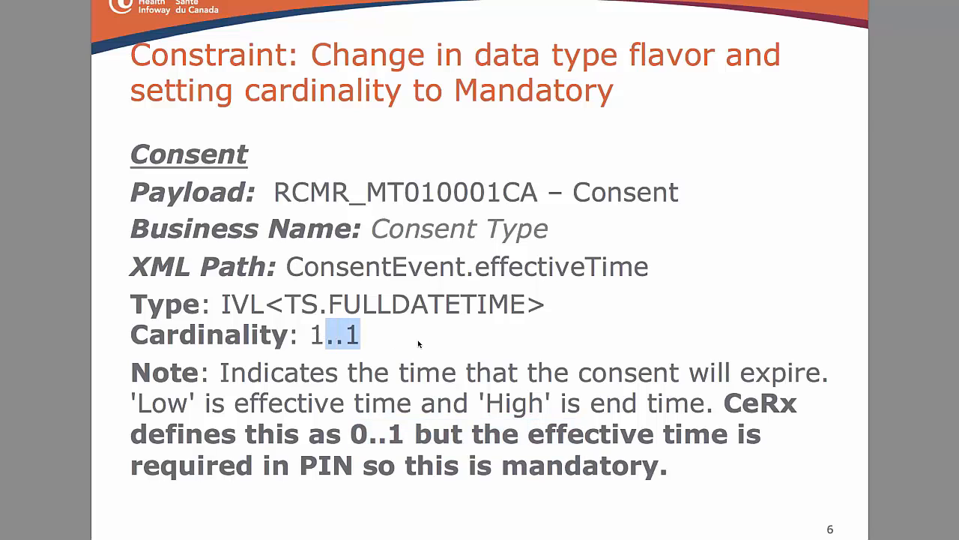
left_click(488, 536)
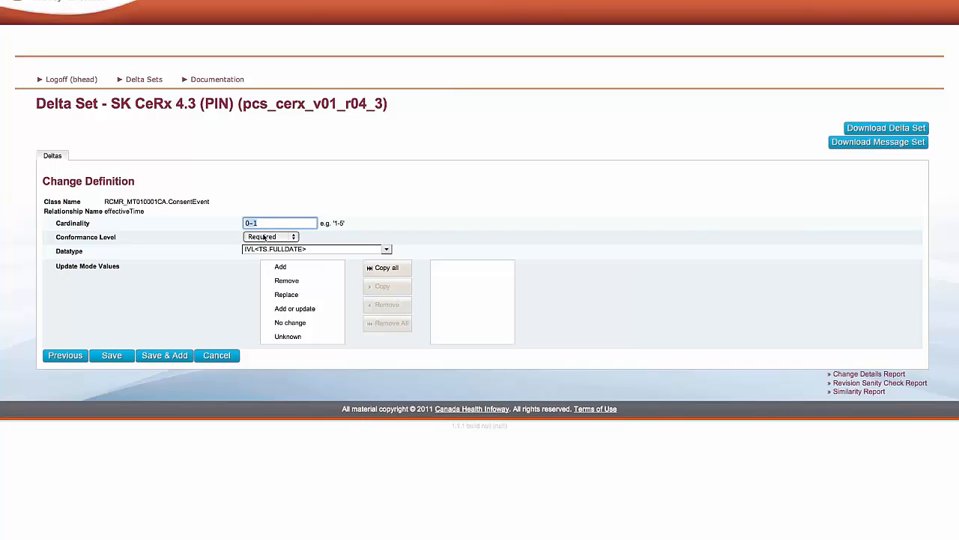
type("1-1")
key("BackSpace")
key("BackSpace")
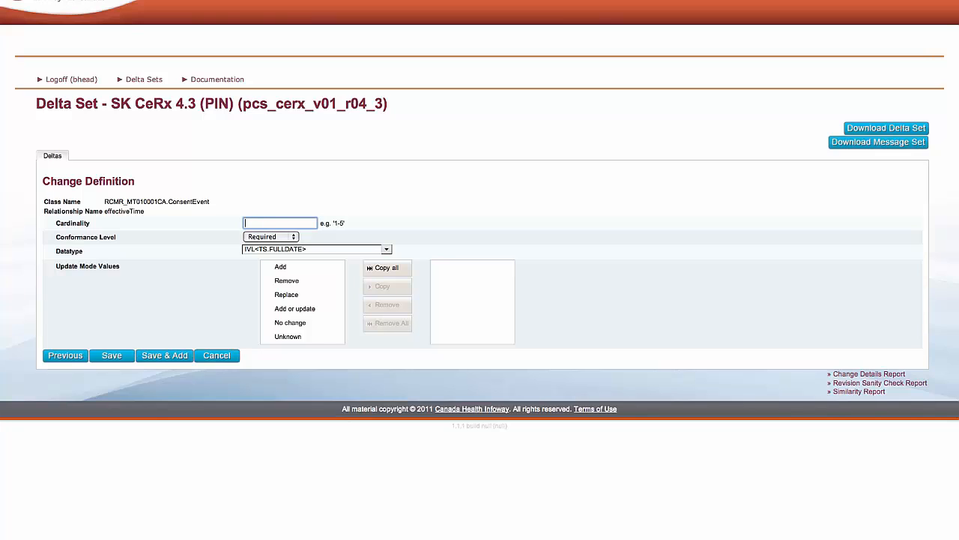
left_click(260, 238)
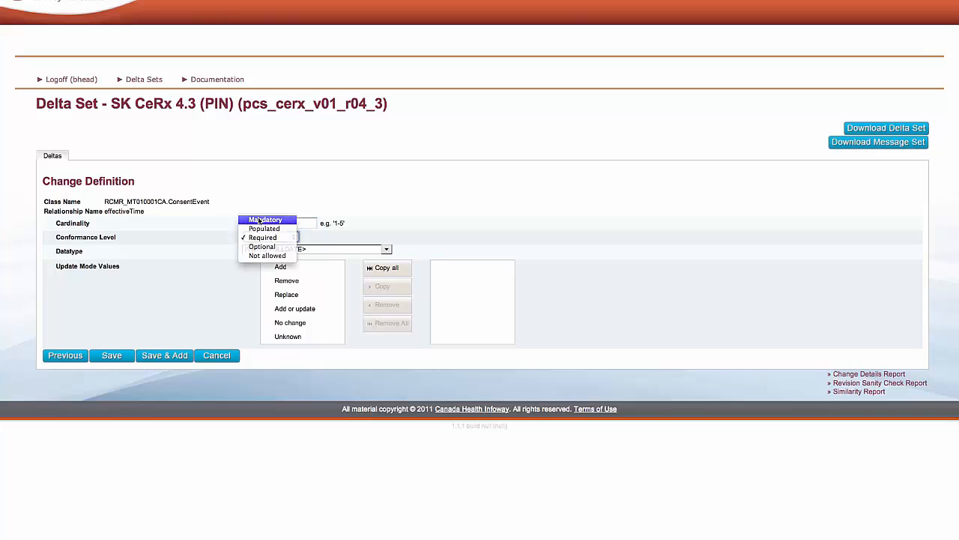
left_click(260, 221)
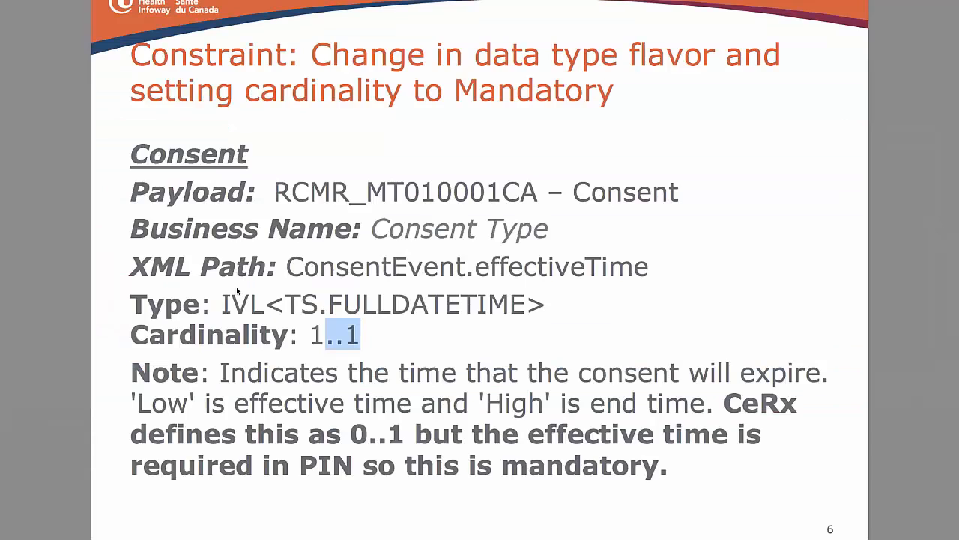
Step: Check the slide's type, then set effectiveTime's datatype to IVL<TS.FULLDATETIME> and save the definition delta, accepting the incompatibility
left_click_drag(527, 307, 465, 308)
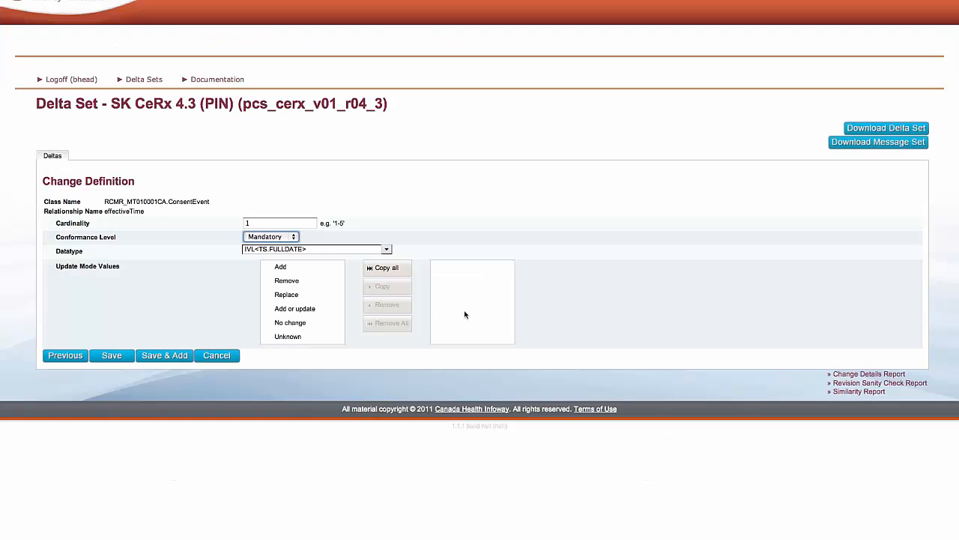
left_click(305, 249)
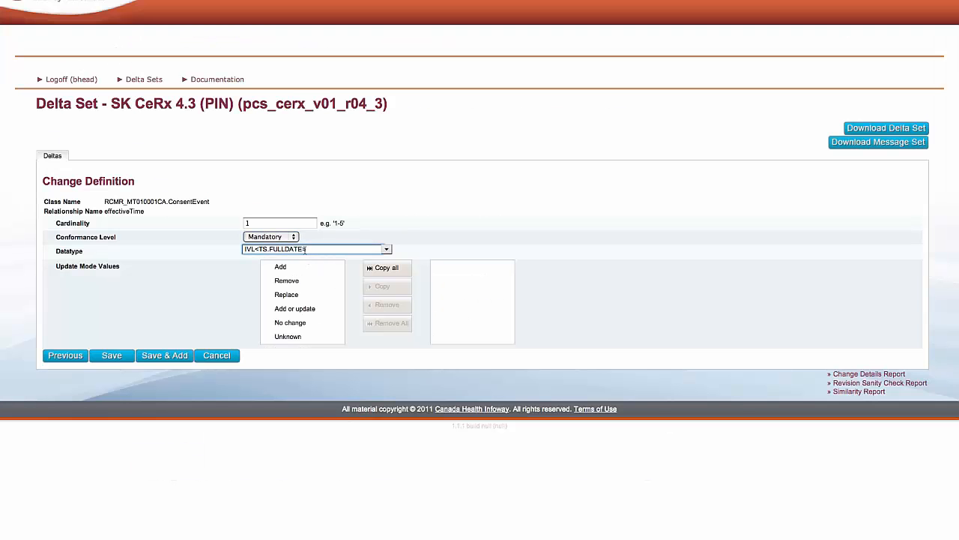
type("TIME>")
left_click(111, 358)
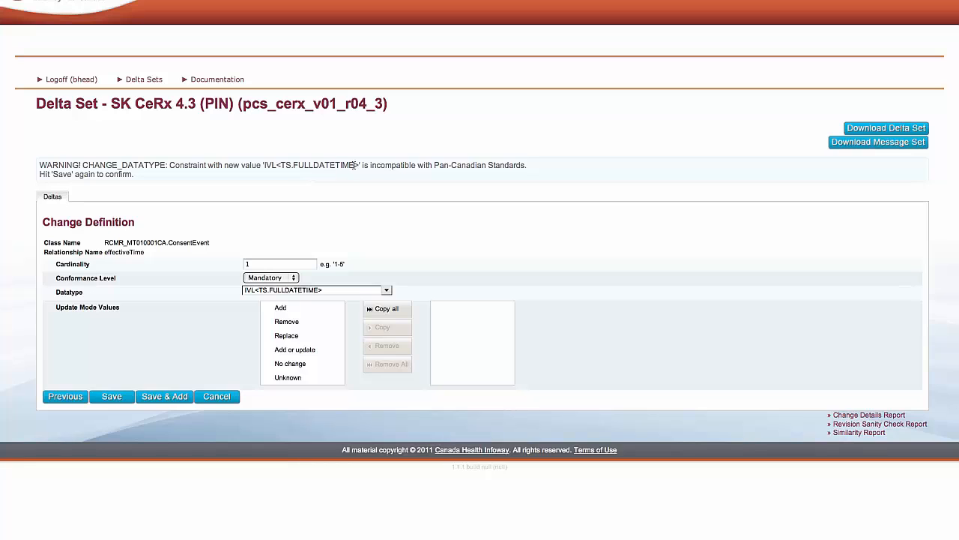
left_click(111, 398)
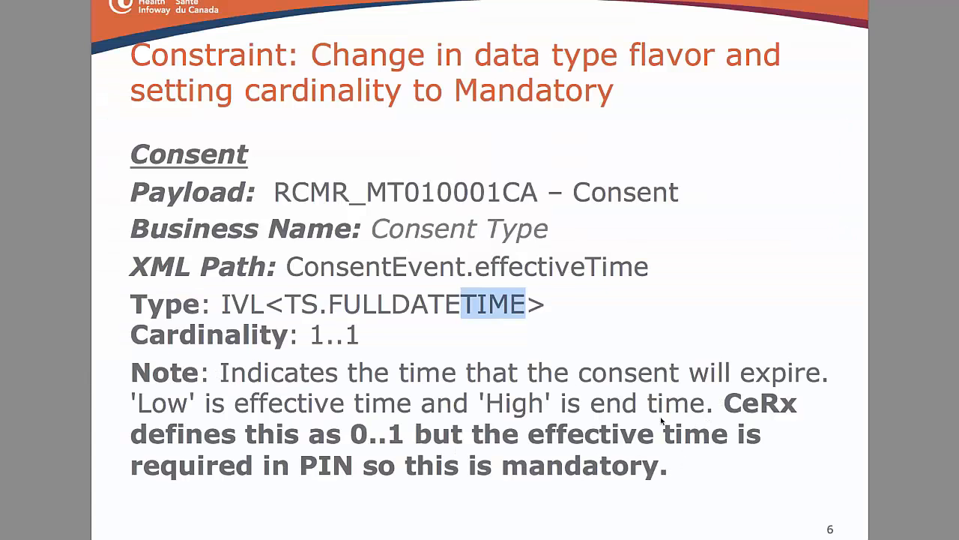
Step: Check the slide's bold note, then choose the RCMR_MT010001CA ConsentEvent effectiveTime attribute for a Document change and proceed to its documentation
left_click_drag(725, 403, 666, 471)
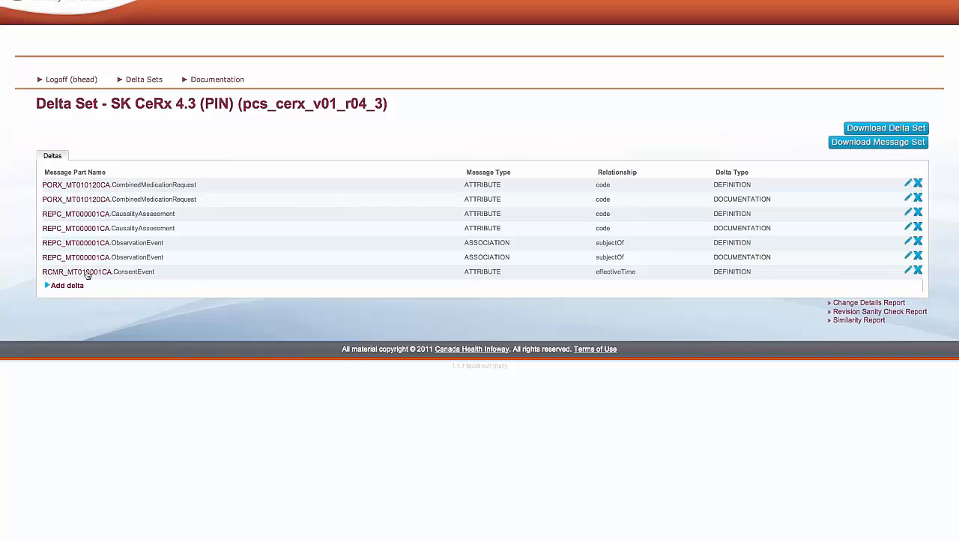
left_click(87, 274)
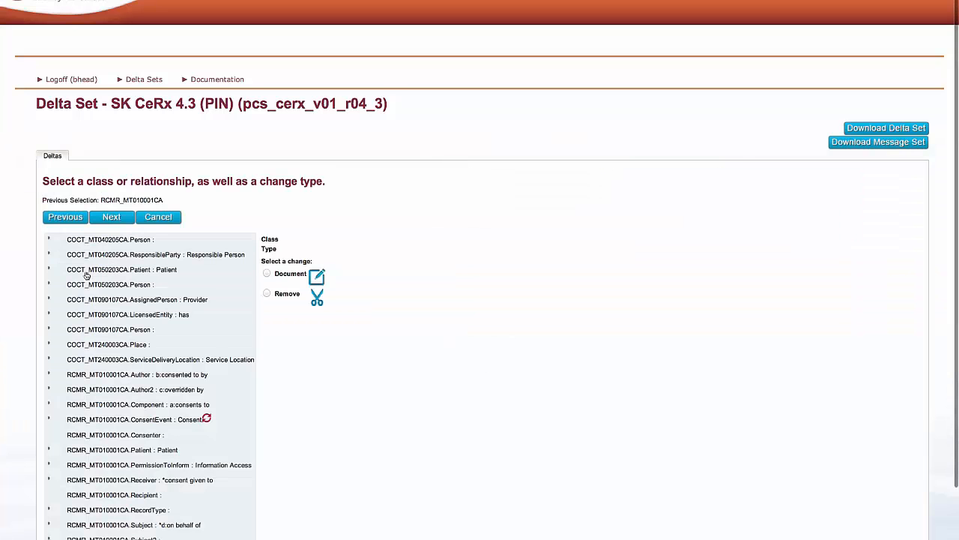
scroll(248, 328, "down", 3)
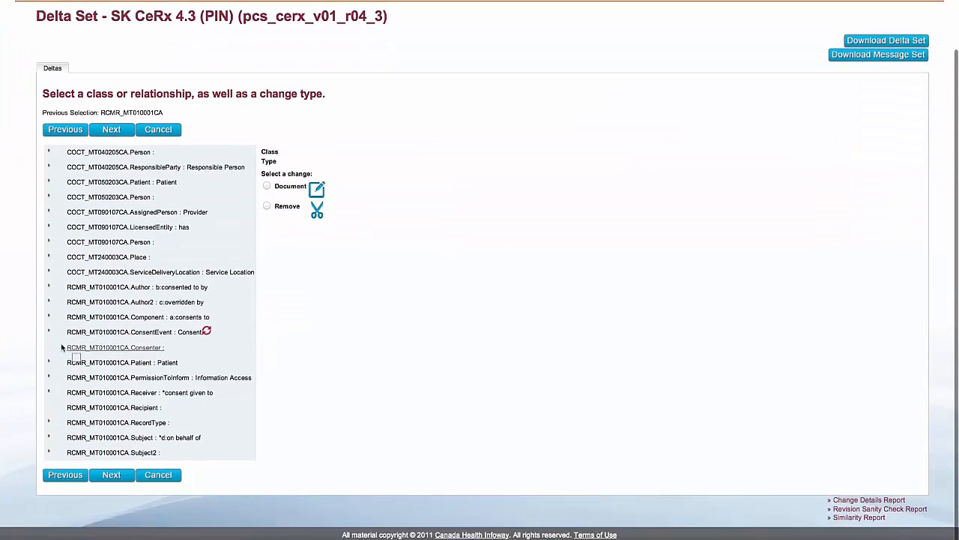
left_click(49, 332)
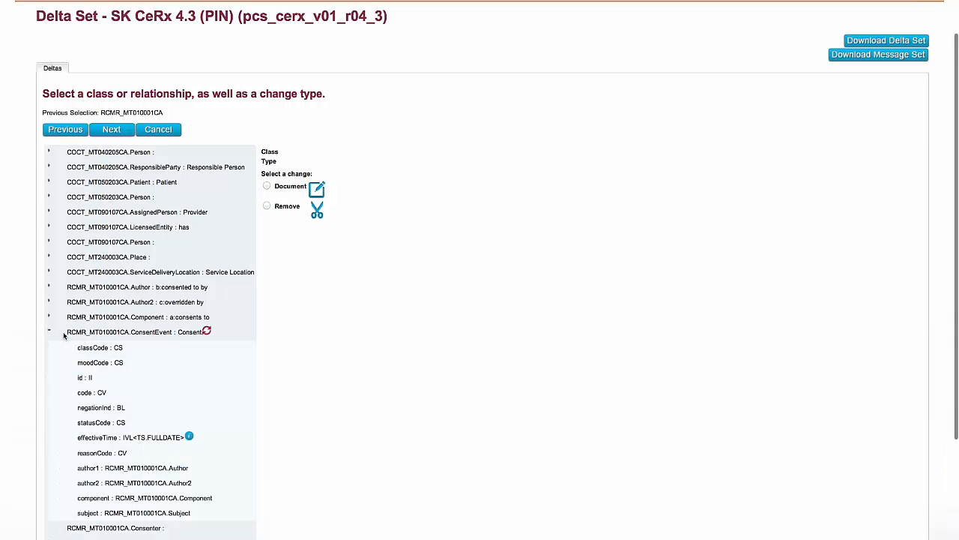
left_click(144, 439)
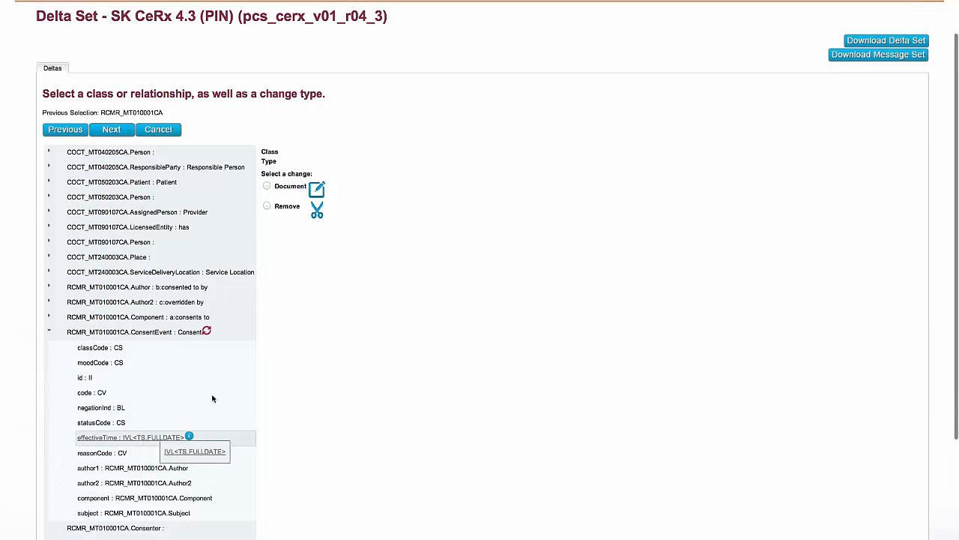
left_click(266, 196)
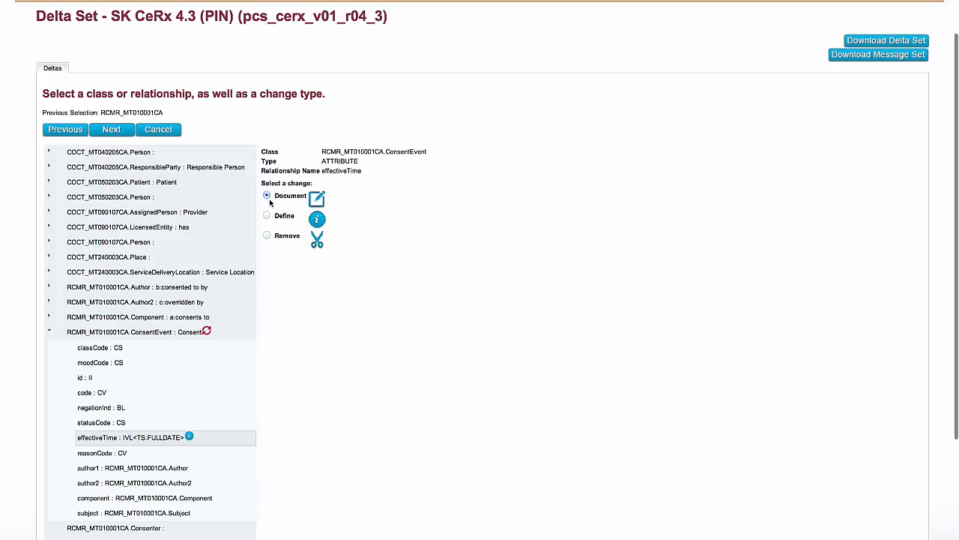
left_click(111, 129)
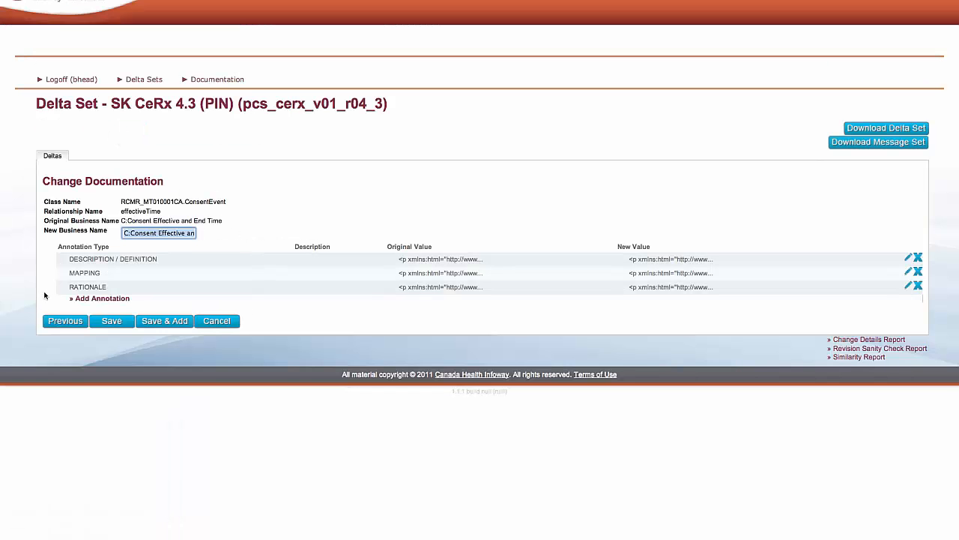
Step: Add a Constraint annotation reading "CeRx defines this as 0..1 but the effective tim is require in PIN so this is mandatory."
left_click(87, 299)
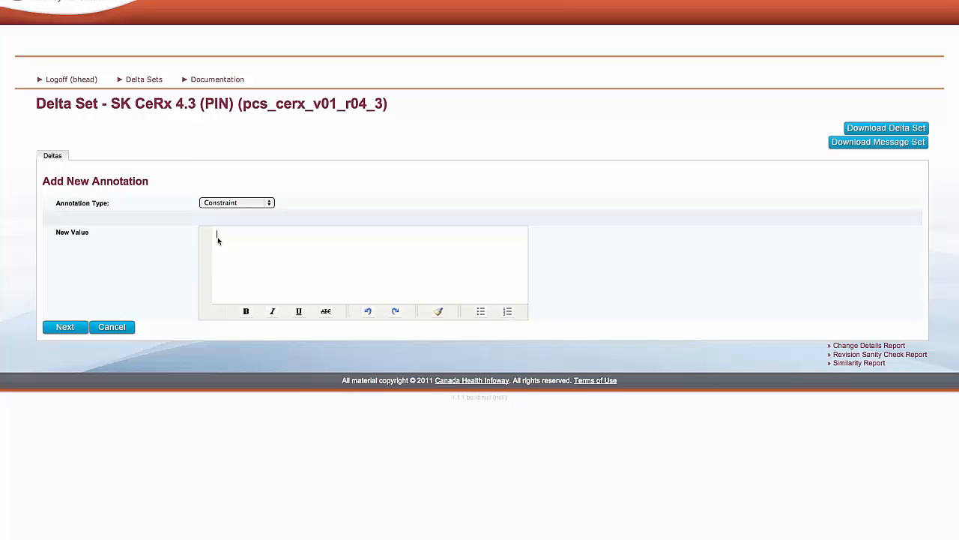
type("CeRx defines this as 0..1 but the effective lim is require and Pl")
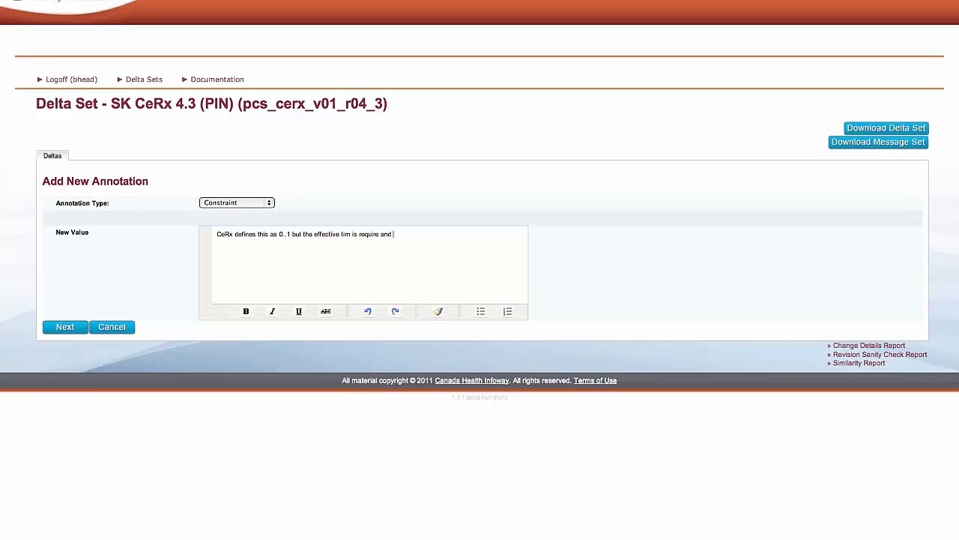
key("BackSpace")
key("BackSpace")
key("BackSpace")
key("BackSpace")
key("BackSpace")
key("BackSpace")
type("in Pl")
type("N so this is mandatory.")
Step: Make the whole constraint text bold, then accept the annotation and save effectiveTime's documentation delta
left_click_drag(462, 234, 216, 234)
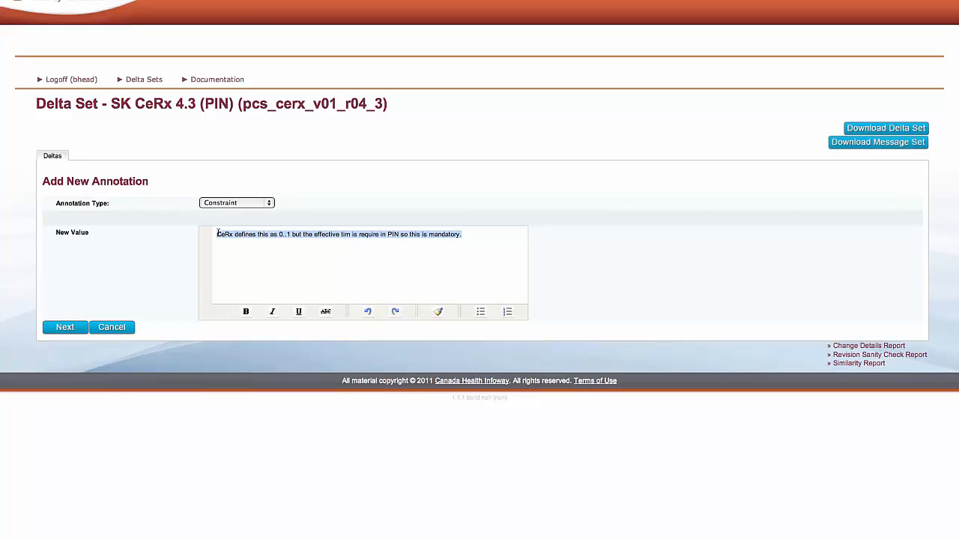
left_click(247, 312)
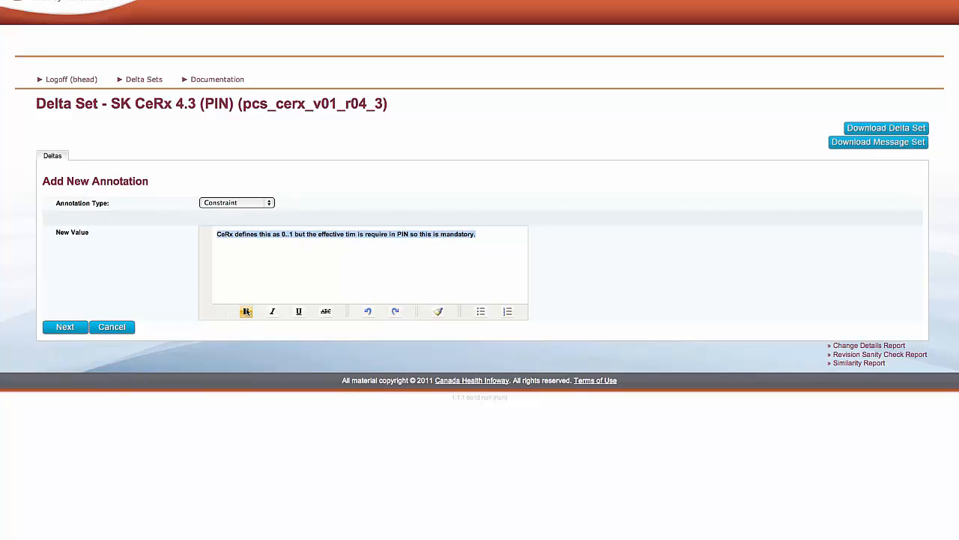
left_click(255, 279)
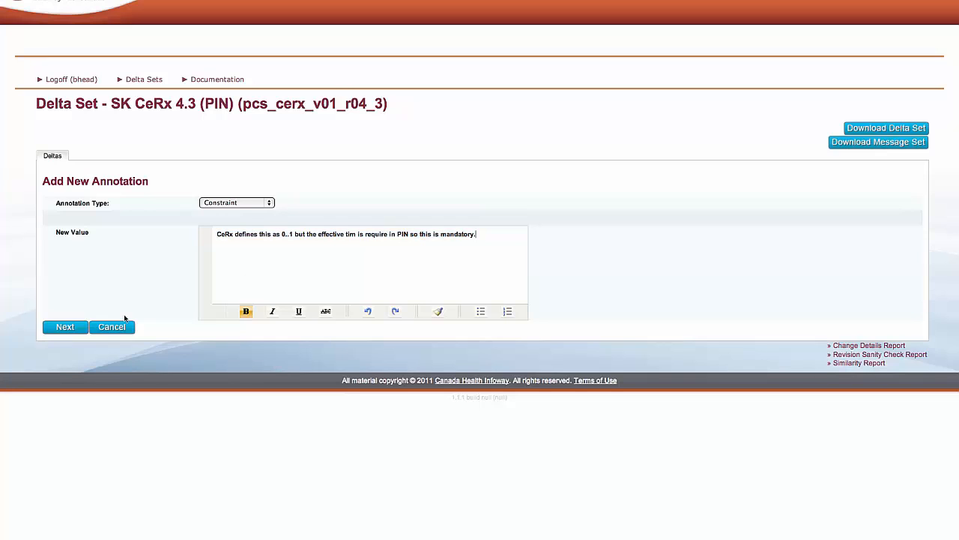
left_click(67, 328)
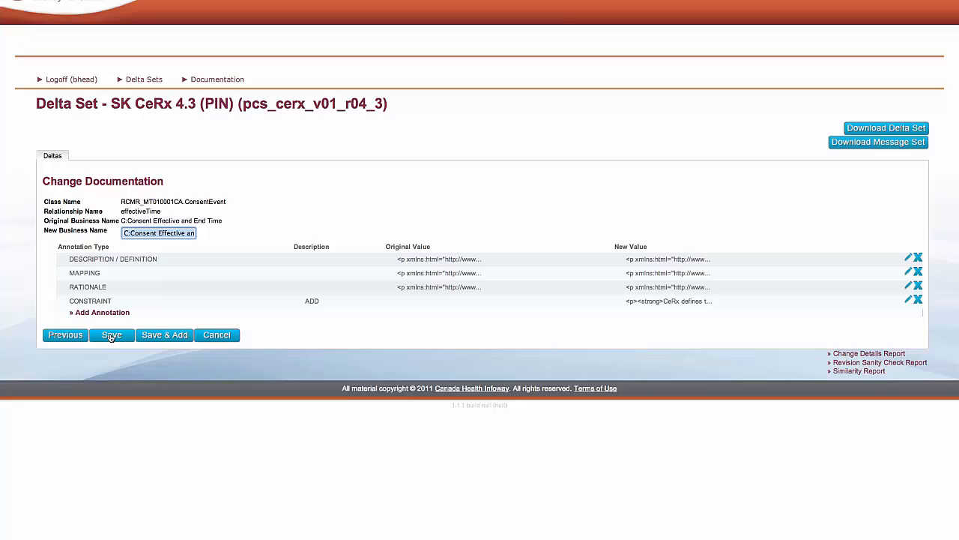
left_click(111, 337)
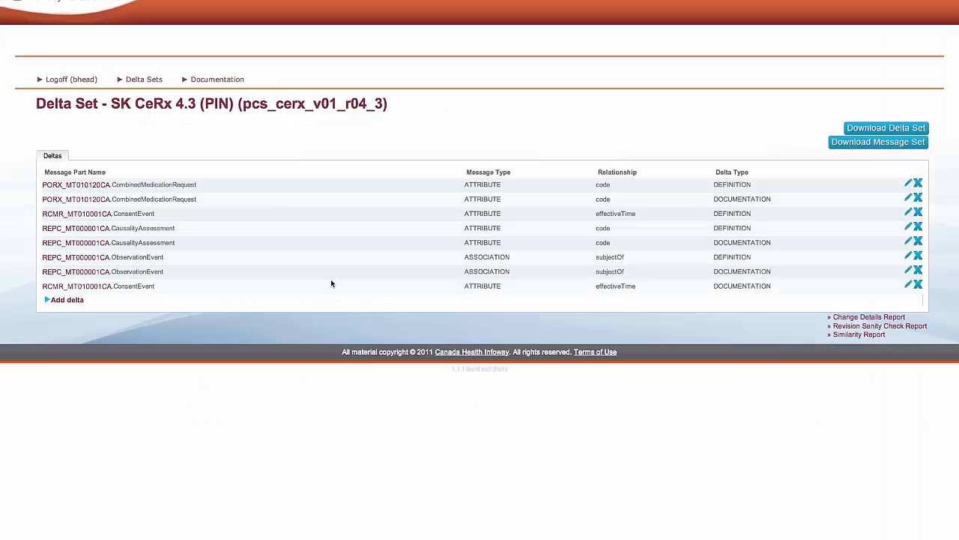
Step: Download the delta set's Change Details Report and return to the delta list
left_click(853, 318)
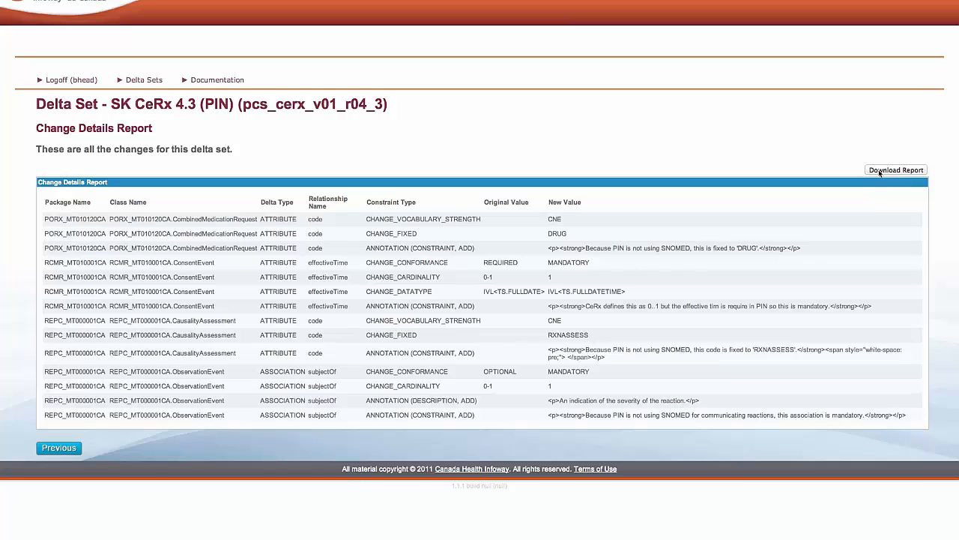
left_click(884, 173)
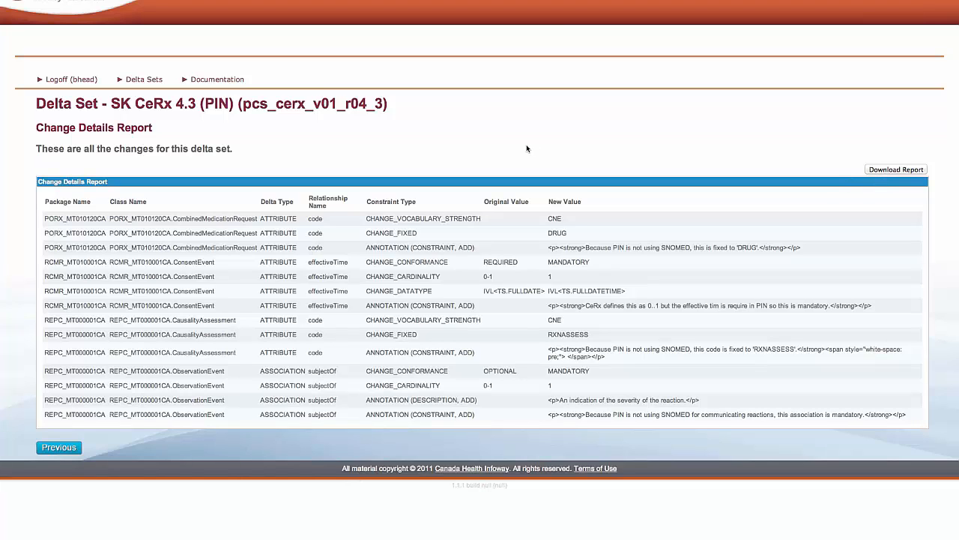
left_click(58, 446)
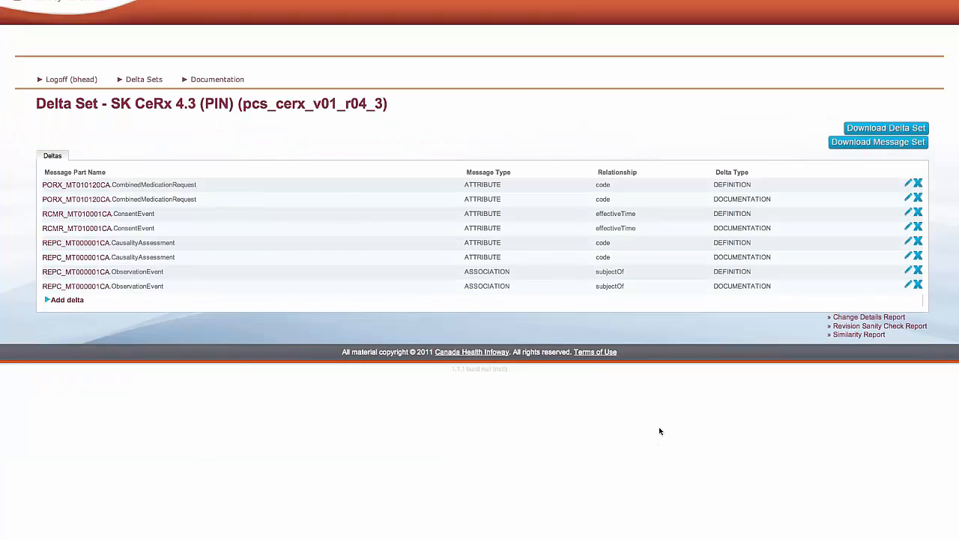
Step: Download the Similarity Report, then view the Revision Sanity Check Report and return to the delta list
left_click(848, 338)
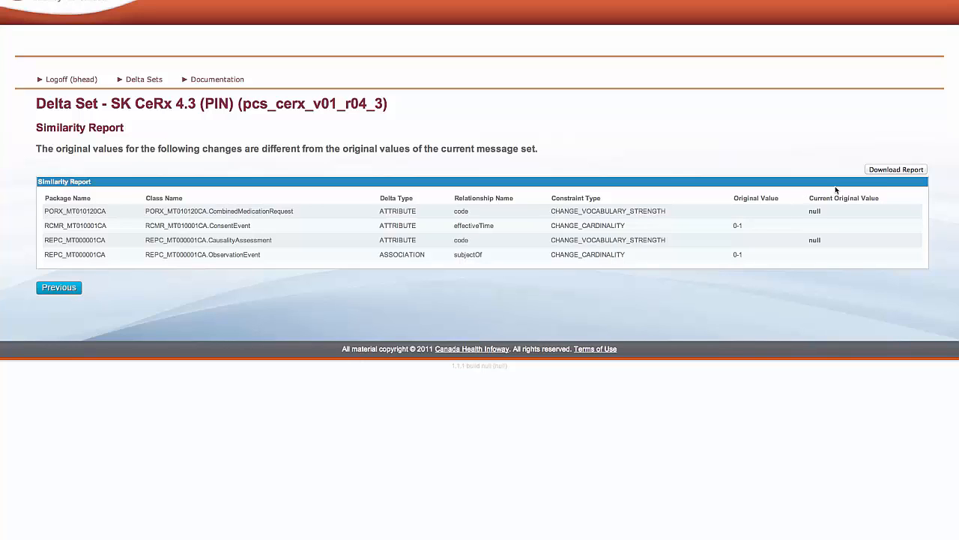
left_click(885, 171)
left_click(59, 288)
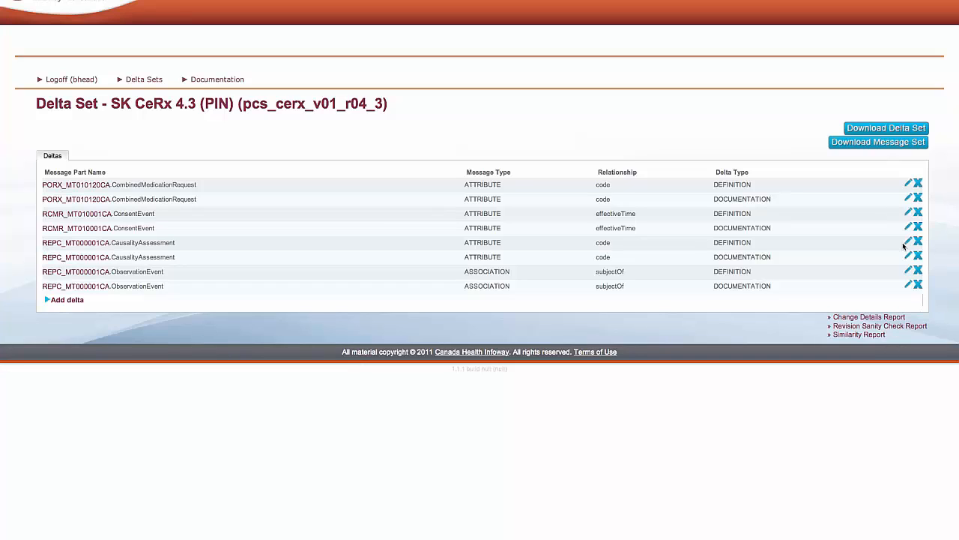
left_click(850, 327)
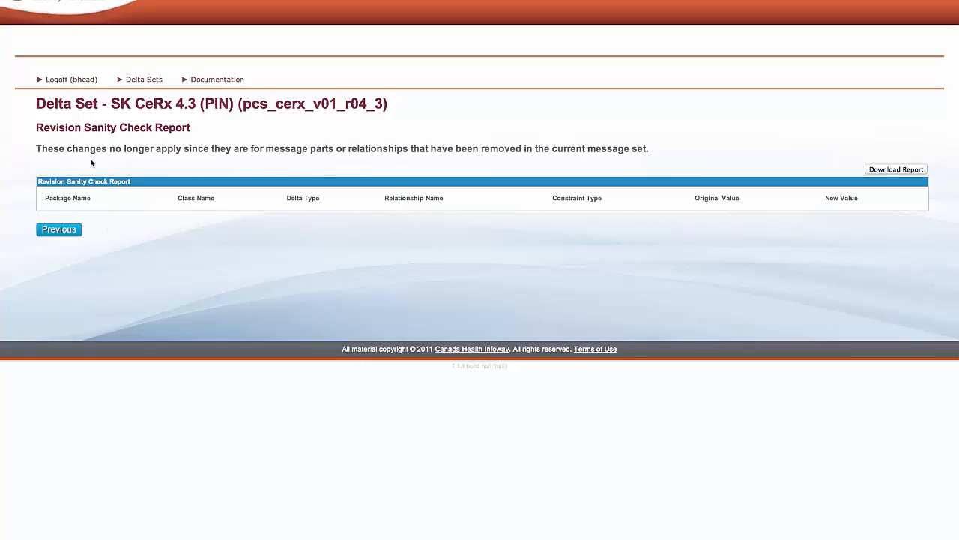
left_click(64, 234)
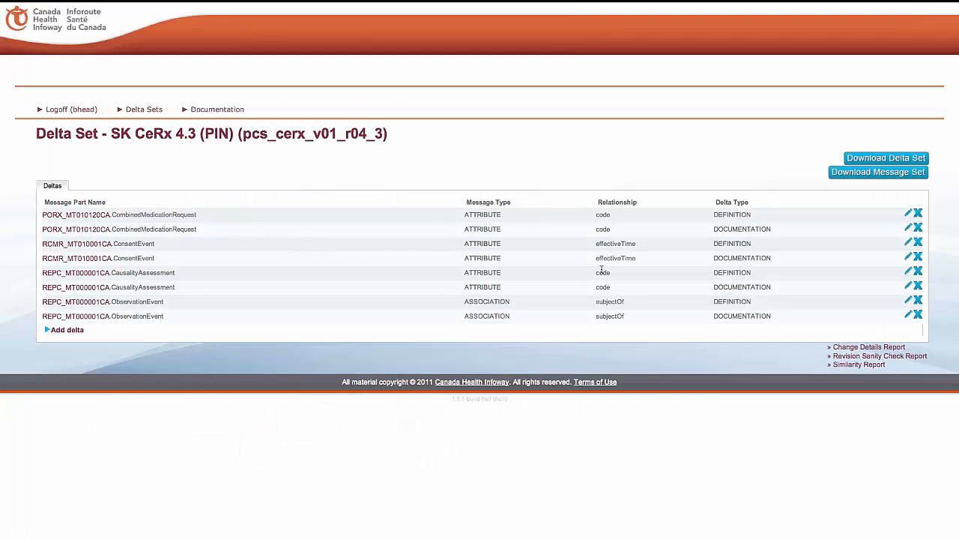
Step: Download the message set and the delta set for SK CeRx 4.3 (PIN)
left_click(859, 175)
left_click(866, 160)
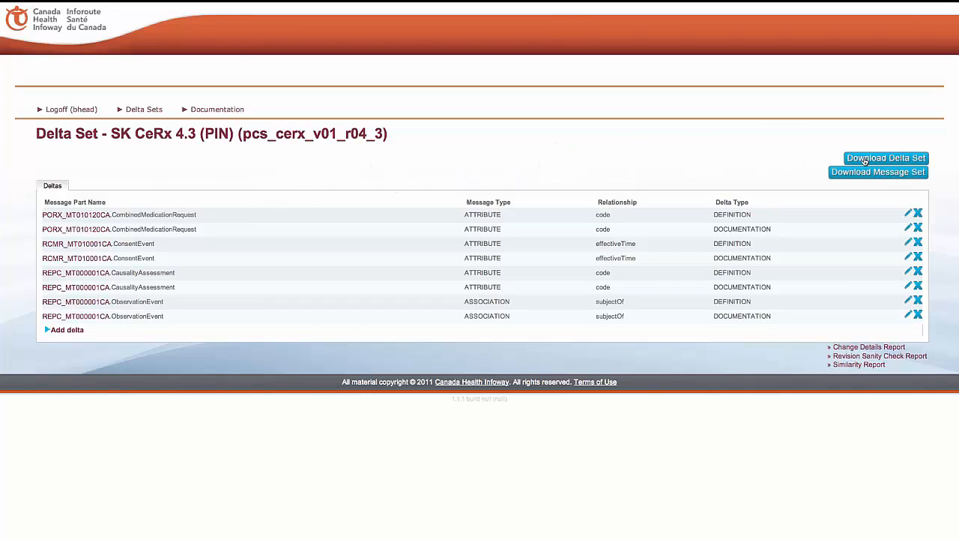